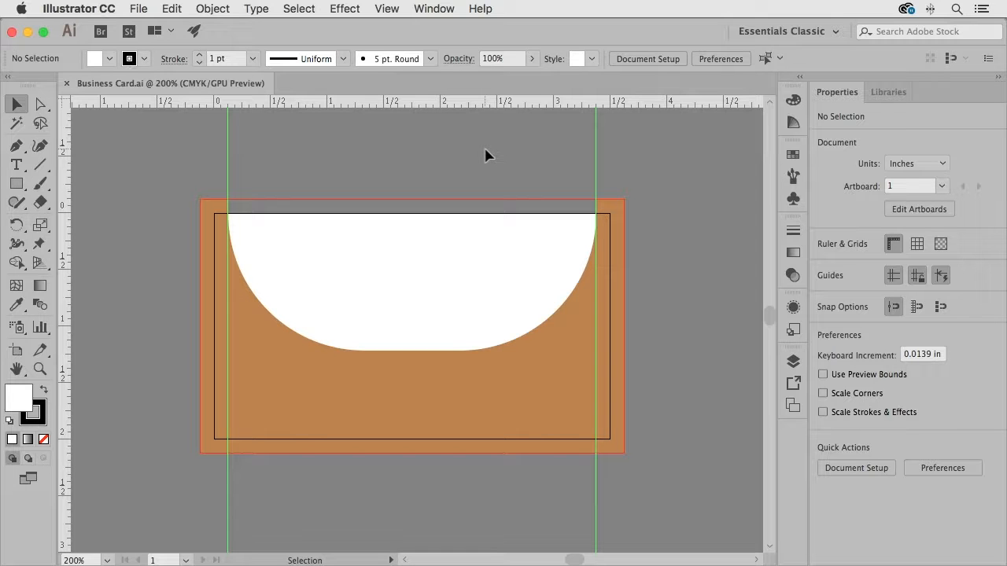
# Hide all guides around the business card and show them again.
pyautogui.click(387, 9)
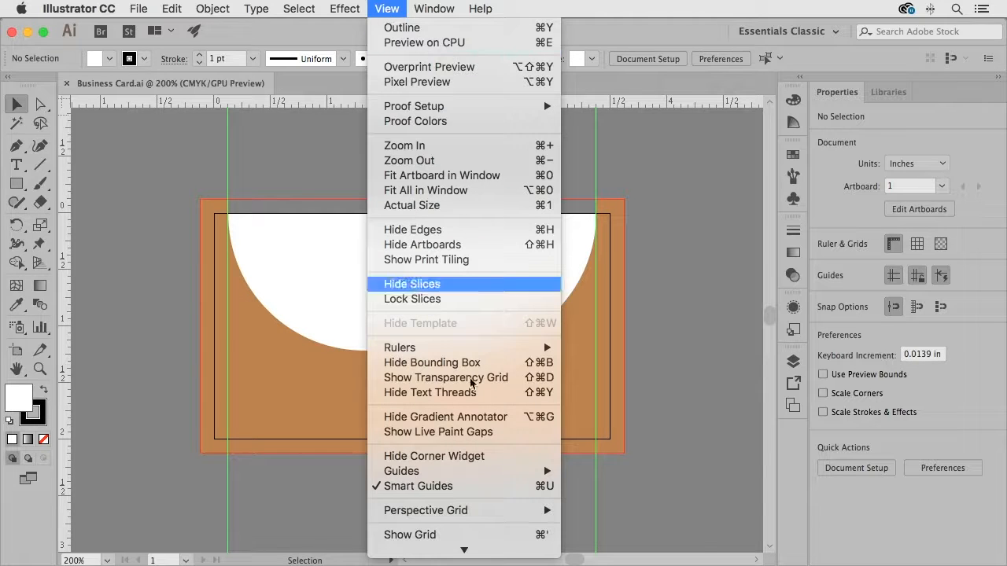
pyautogui.moveTo(489, 472)
pyautogui.click(632, 472)
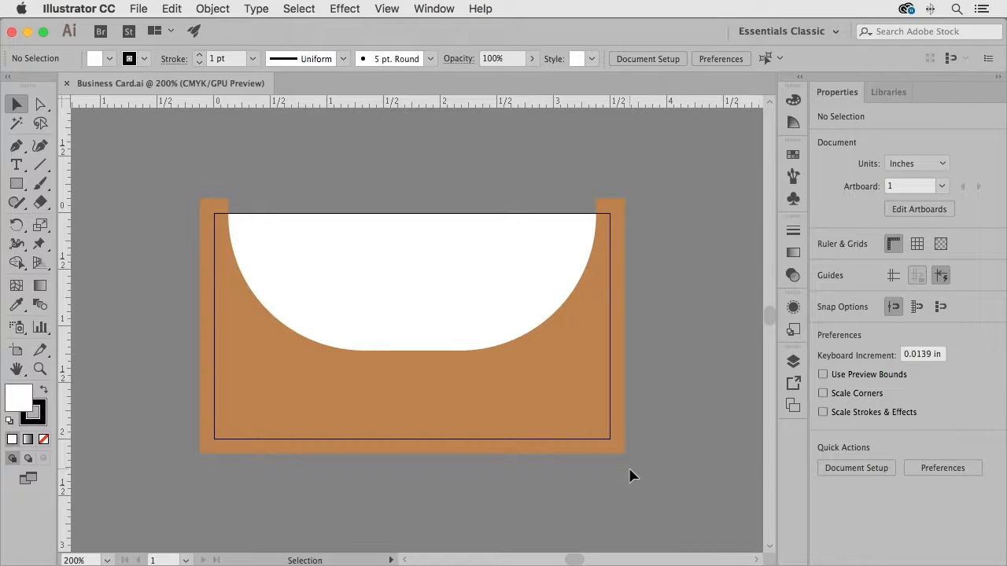
pyautogui.click(396, 8)
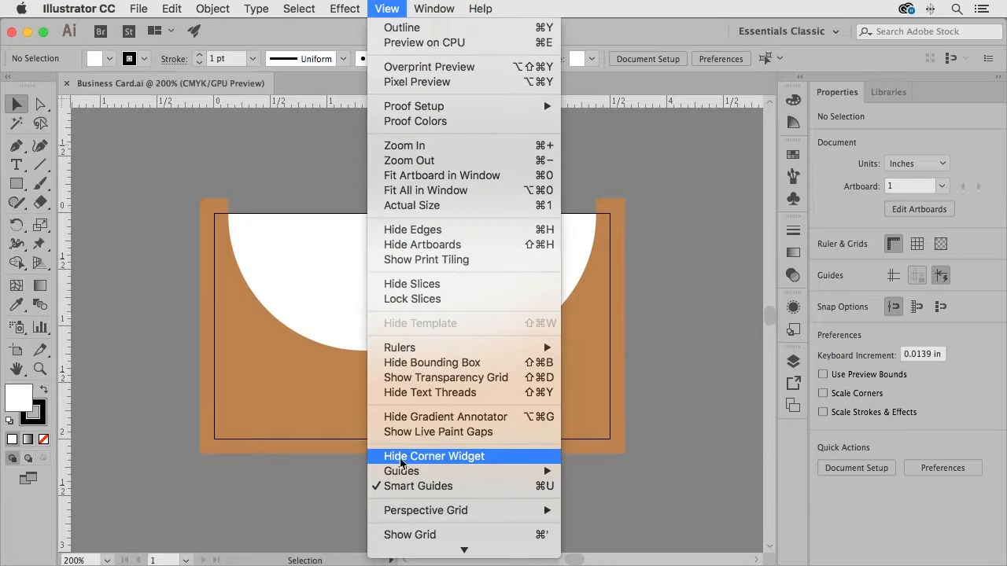
pyautogui.moveTo(403, 471)
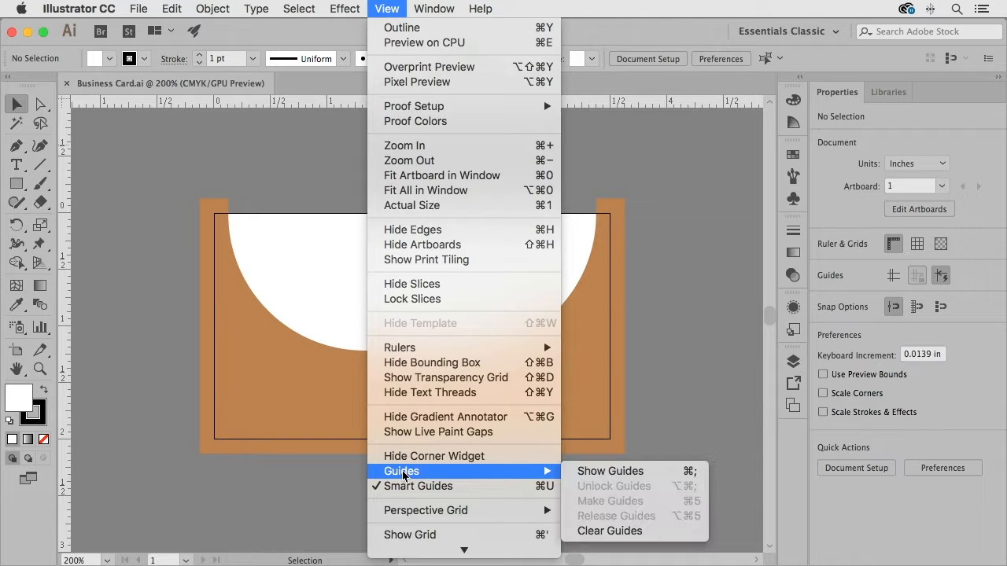
pyautogui.click(667, 474)
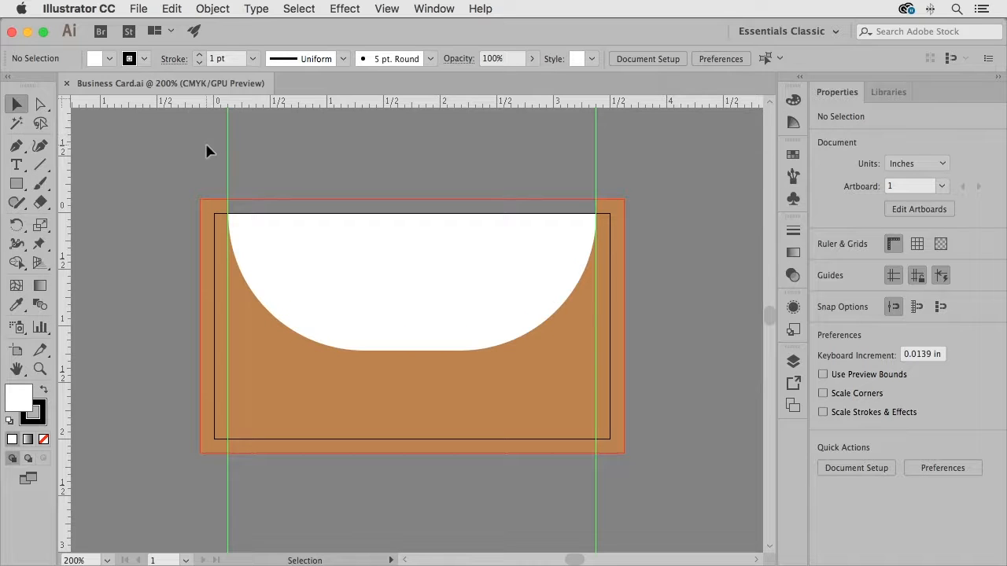
# Review the guide locking option and delete the vertical guide near the card's left edge.
pyautogui.click(388, 9)
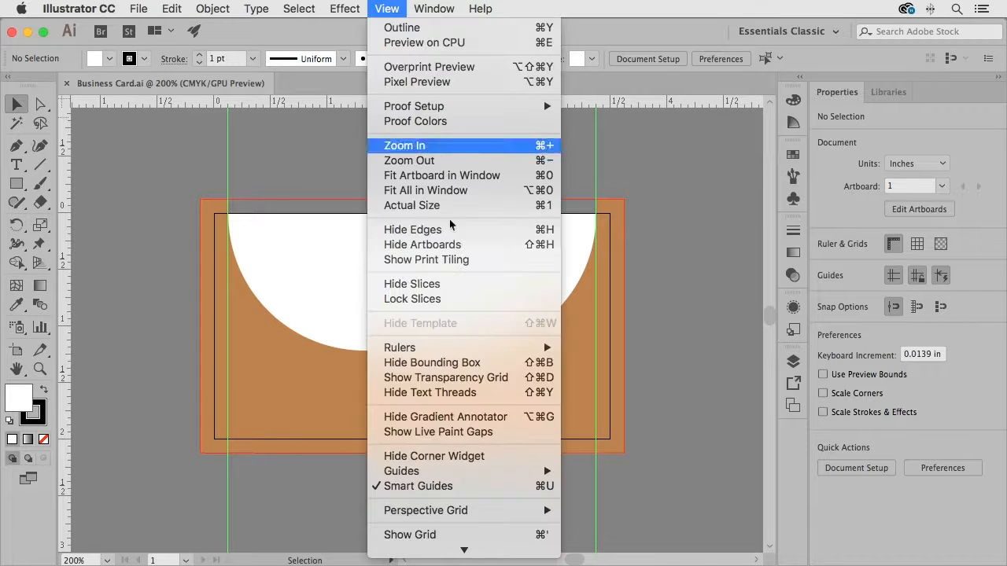
pyautogui.moveTo(508, 474)
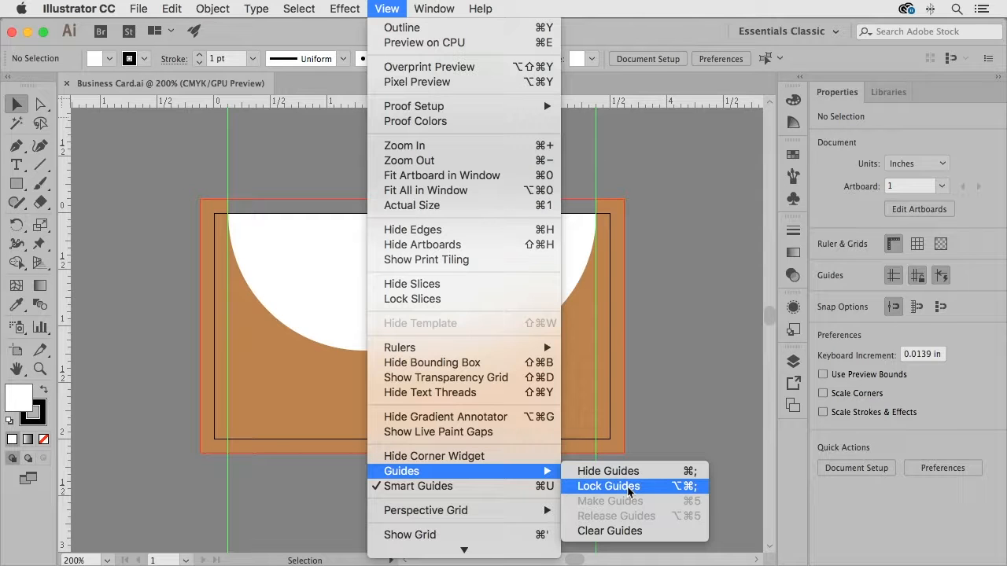
pyautogui.click(269, 158)
pyautogui.moveTo(205, 154); pyautogui.dragTo(264, 171)
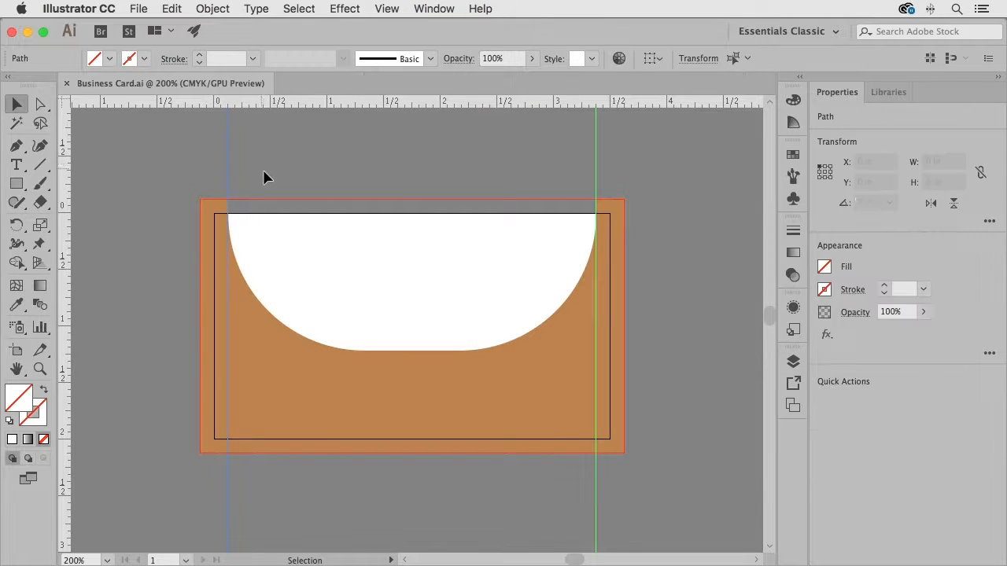
pyautogui.press('Delete')
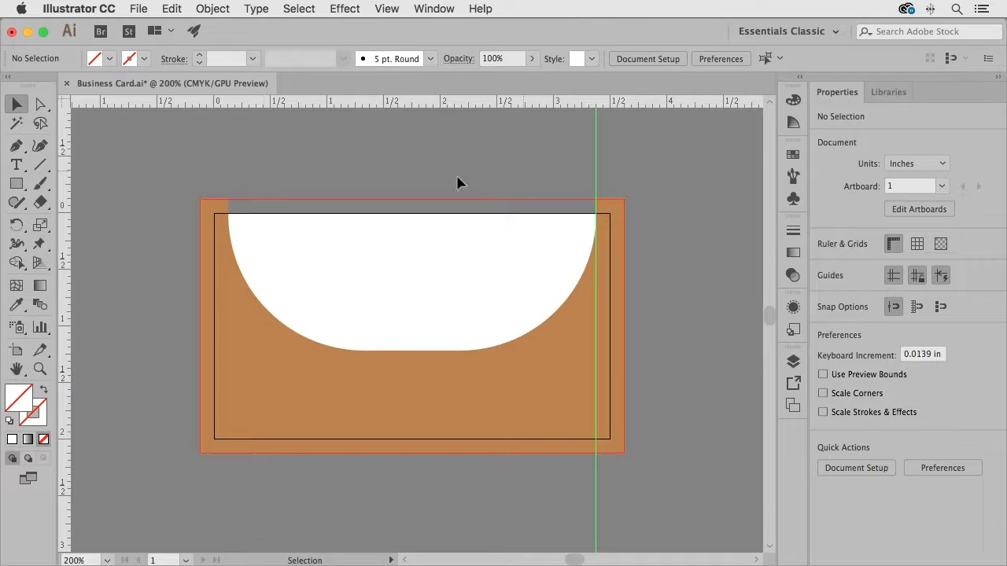
# Clear all remaining guides from the document.
pyautogui.click(386, 9)
pyautogui.moveTo(453, 473)
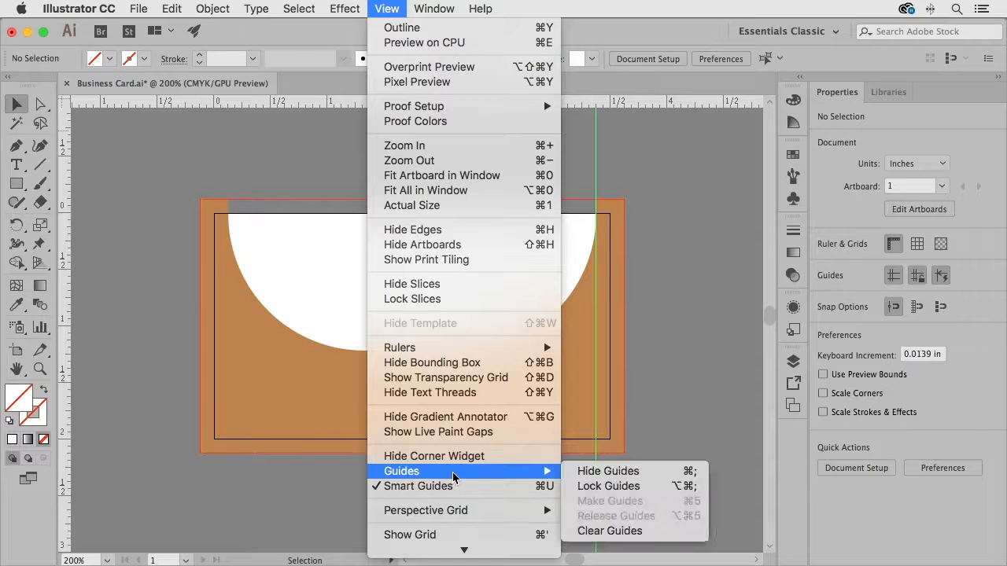
pyautogui.click(665, 531)
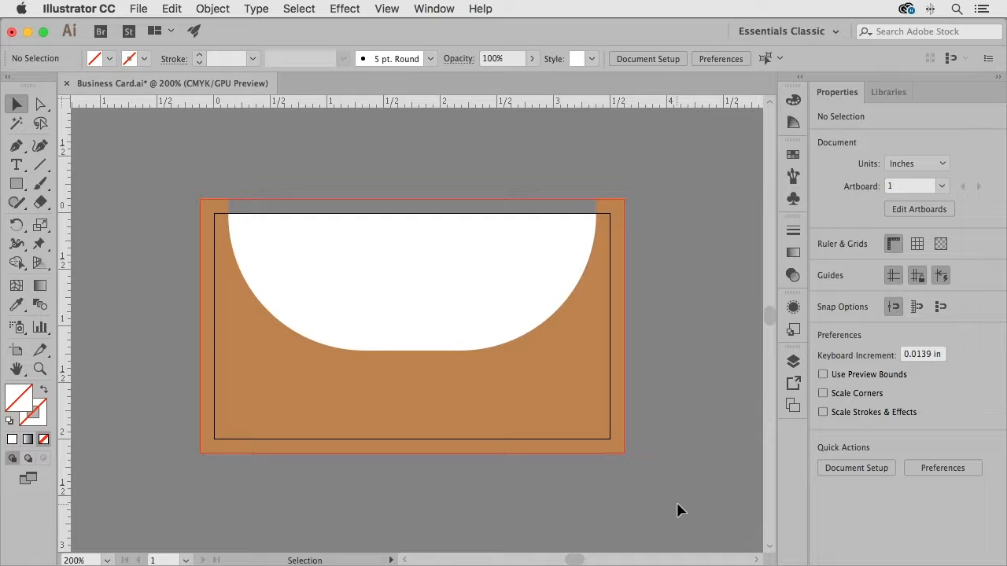
# Activate the Type tool and review its related type tools as a detached strip, closing the strip again.
pyautogui.press('super+0')
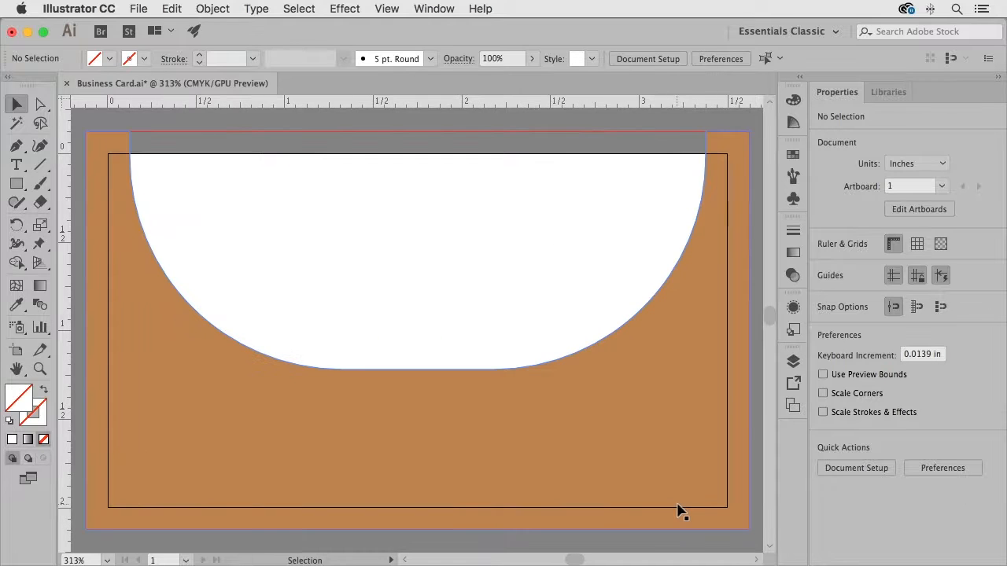
pyautogui.click(14, 169)
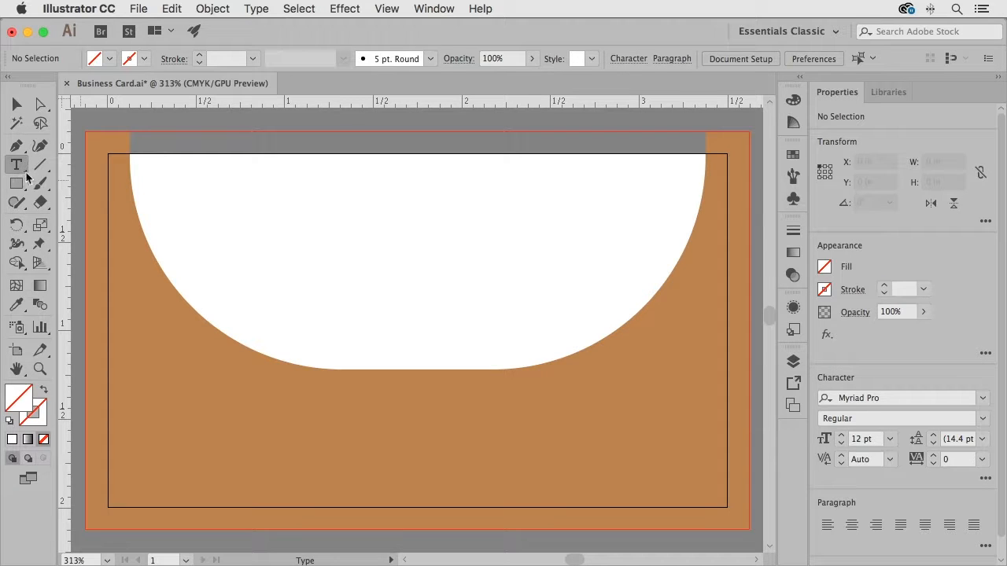
pyautogui.click(16, 168)
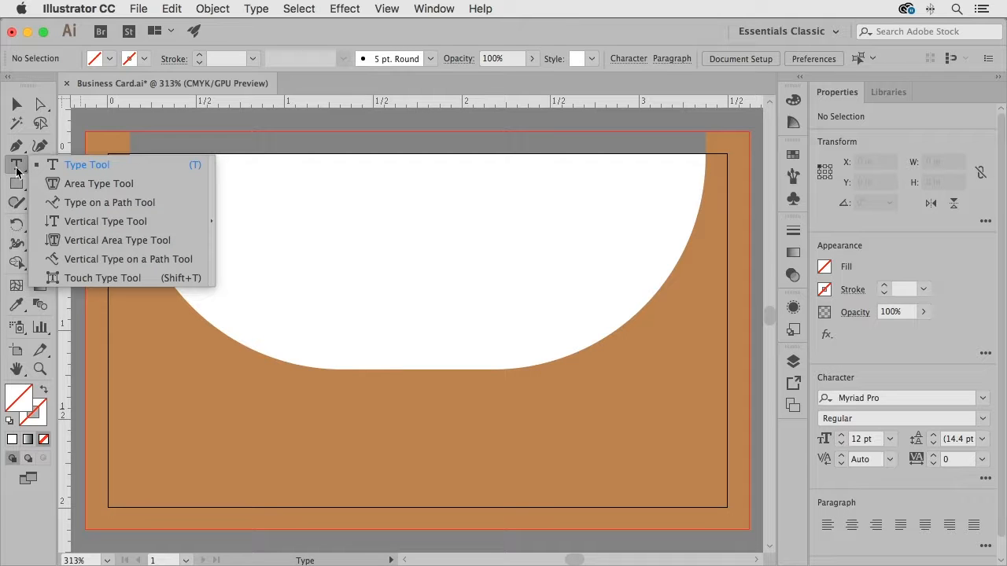
pyautogui.click(209, 195)
pyautogui.moveTo(155, 179); pyautogui.dragTo(401, 186)
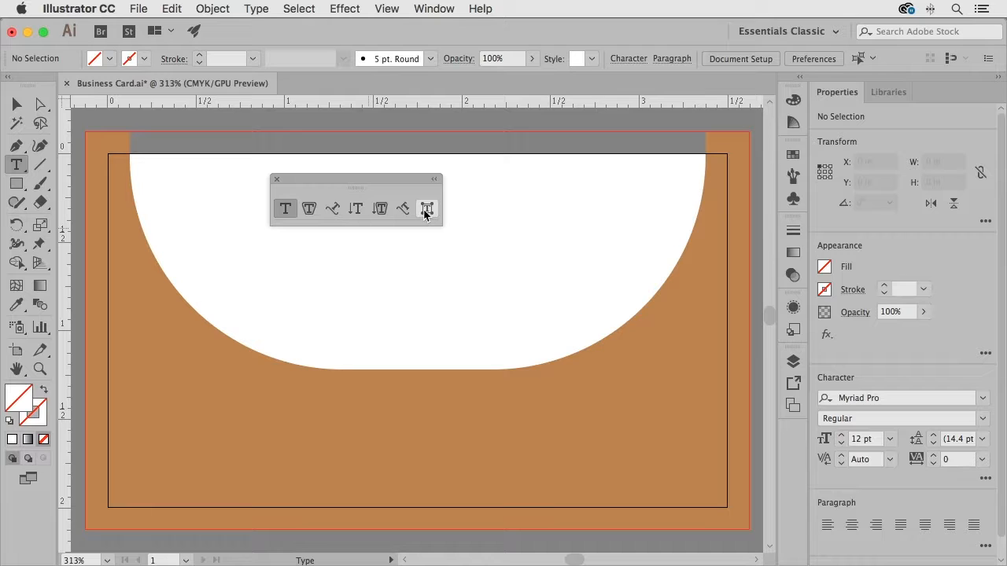
pyautogui.click(277, 180)
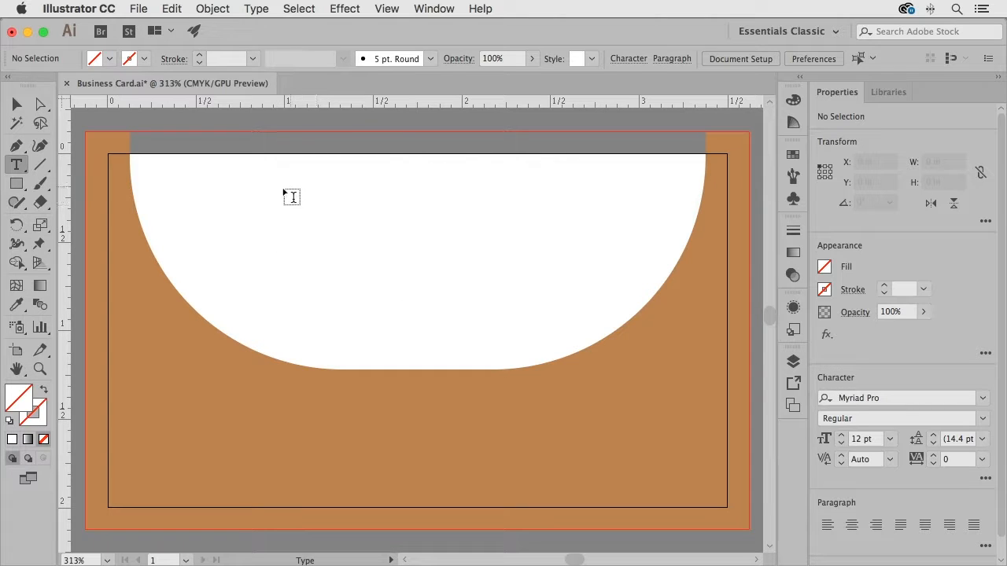
# Draw an area text frame about 1.78 by 0.87 in within the white shape and enter "Session" and "Sk8shop" on two lines.
pyautogui.moveTo(268, 180); pyautogui.dragTo(585, 333)
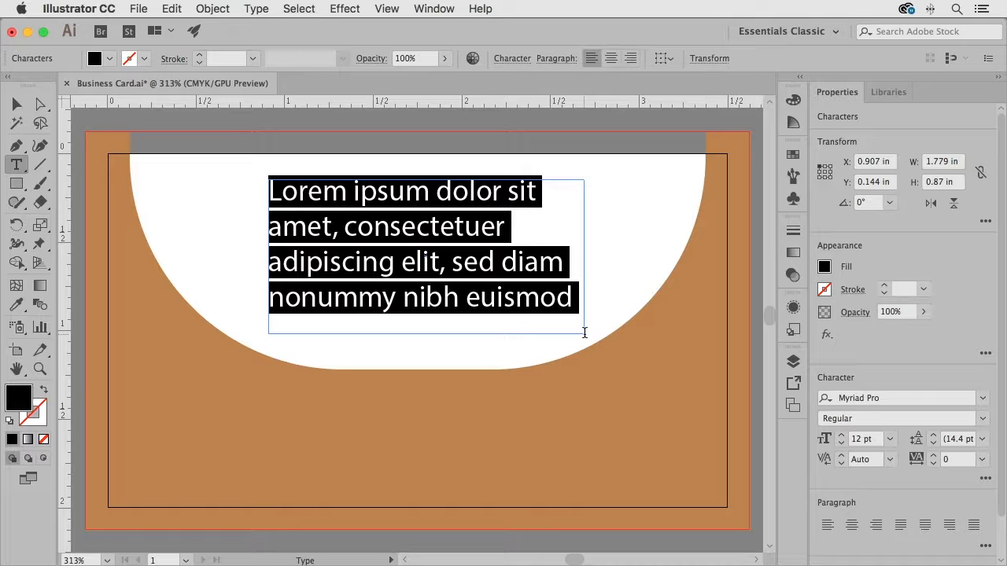
pyautogui.write('Session')
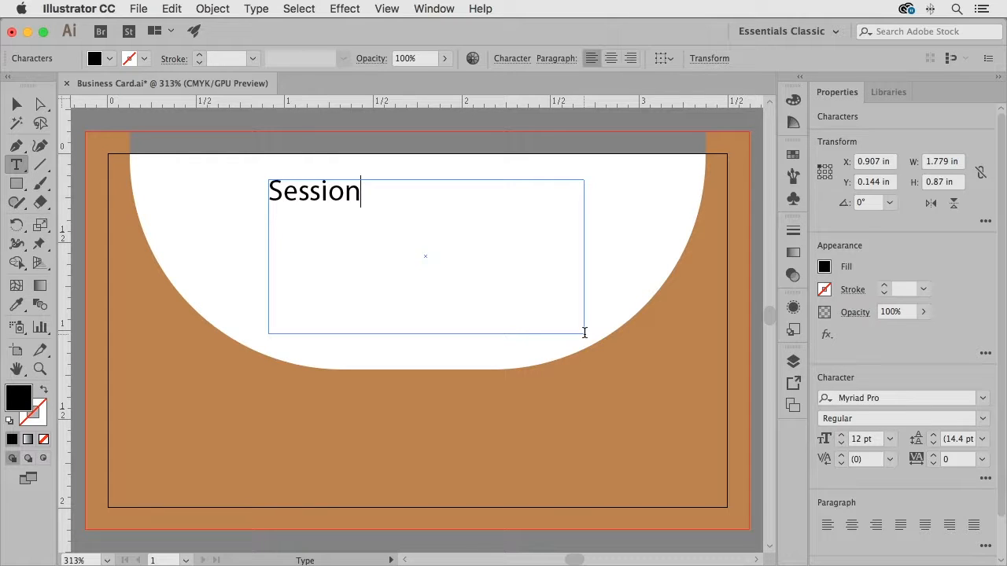
pyautogui.press('Return')
pyautogui.write('Sk8')
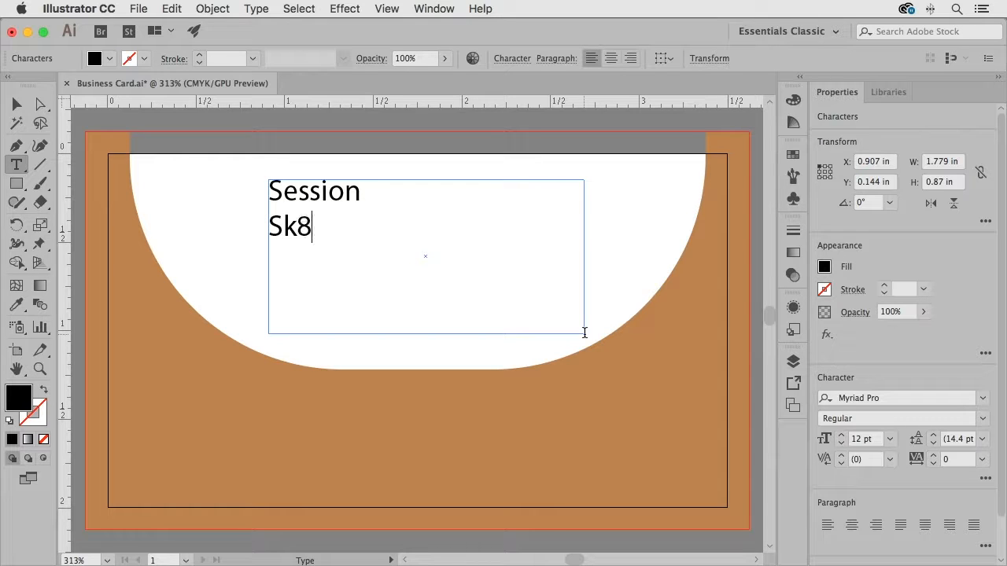
pyautogui.write('shop')
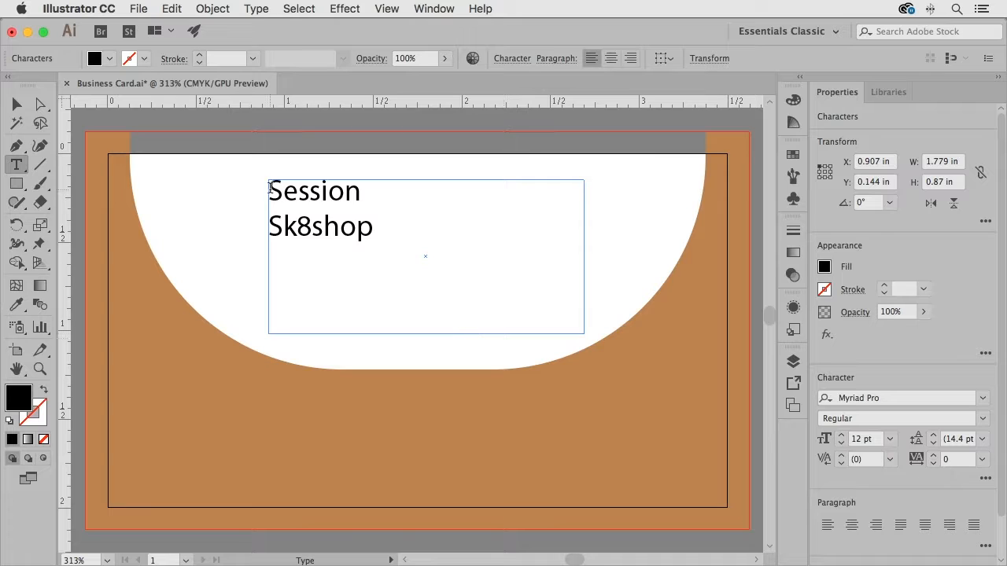
# Select both text lines and display the floating character settings beside them with all options expanded.
pyautogui.moveTo(269, 187); pyautogui.dragTo(421, 237)
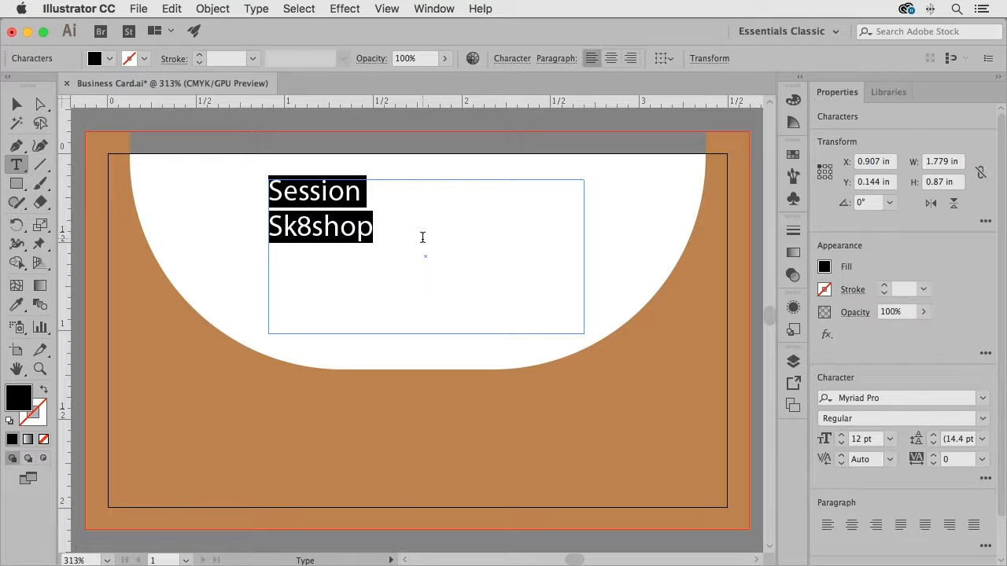
pyautogui.click(508, 60)
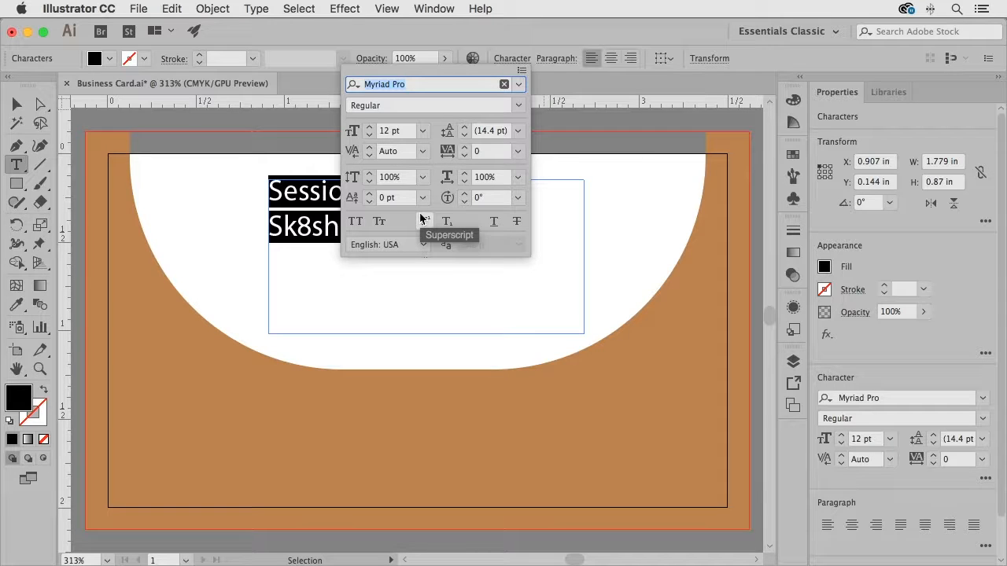
pyautogui.click(511, 58)
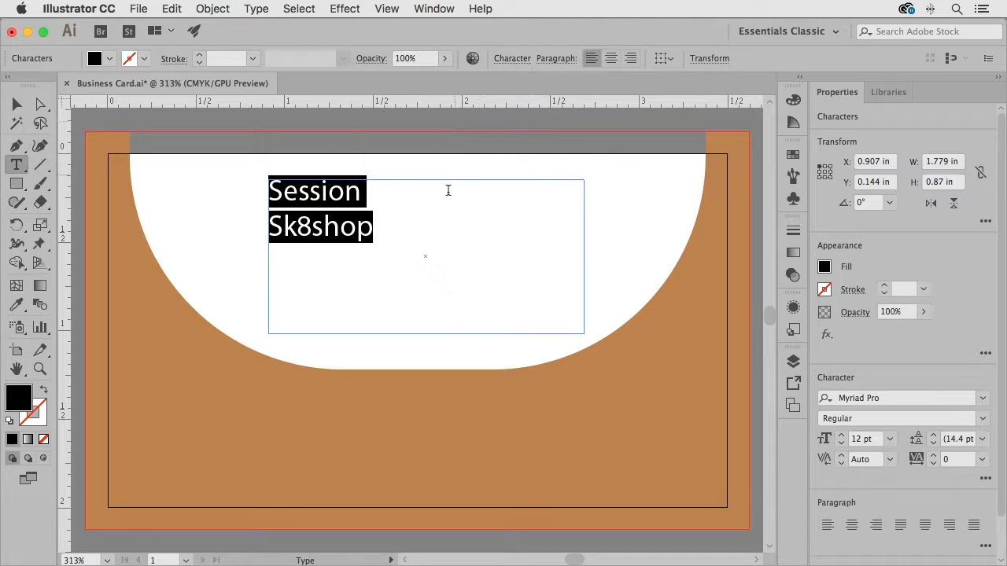
pyautogui.click(511, 58)
pyautogui.click(511, 59)
pyautogui.click(434, 9)
pyautogui.scroll(-5, 552, 283)
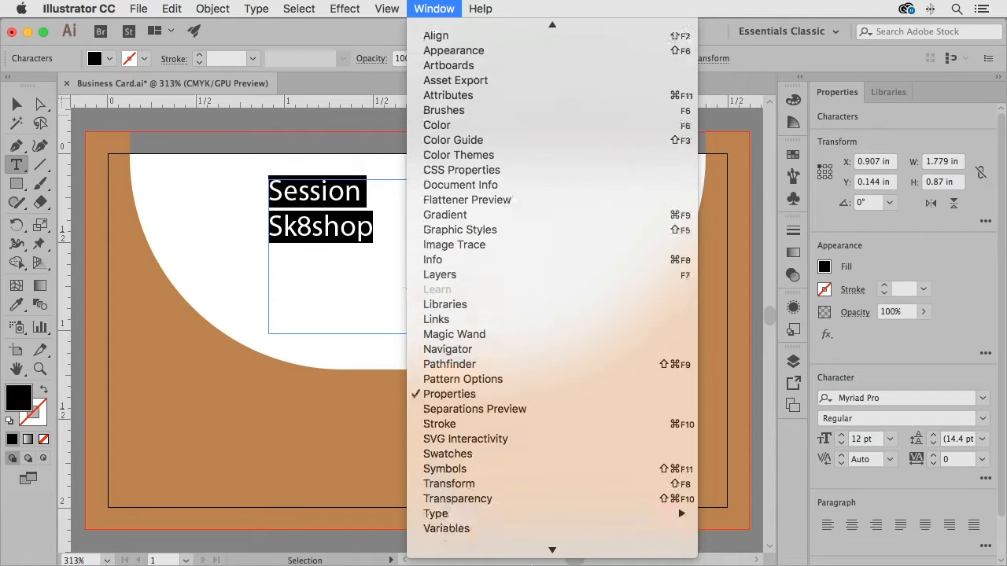
pyautogui.scroll(-3, 512, 450)
pyautogui.moveTo(512, 444)
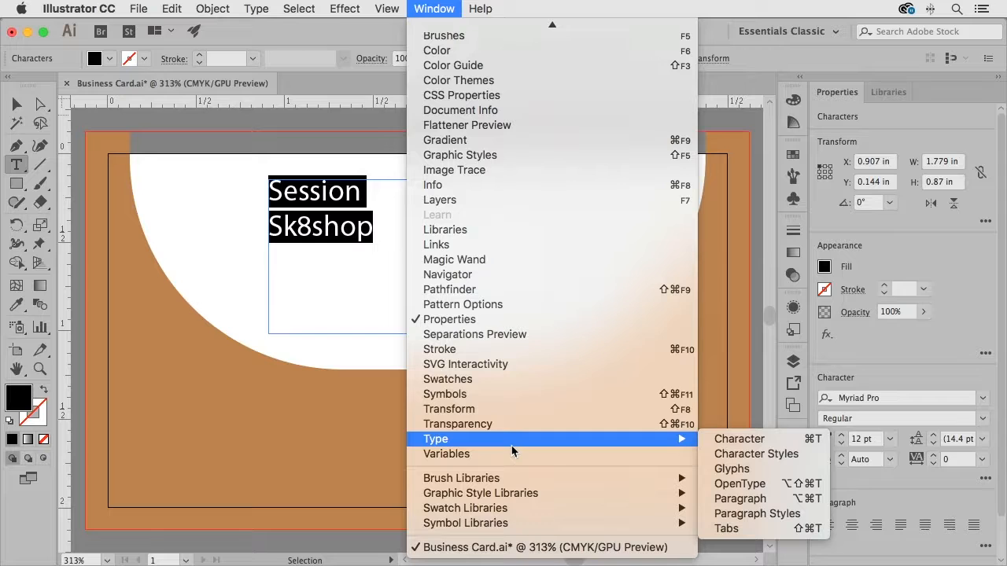
pyautogui.click(740, 439)
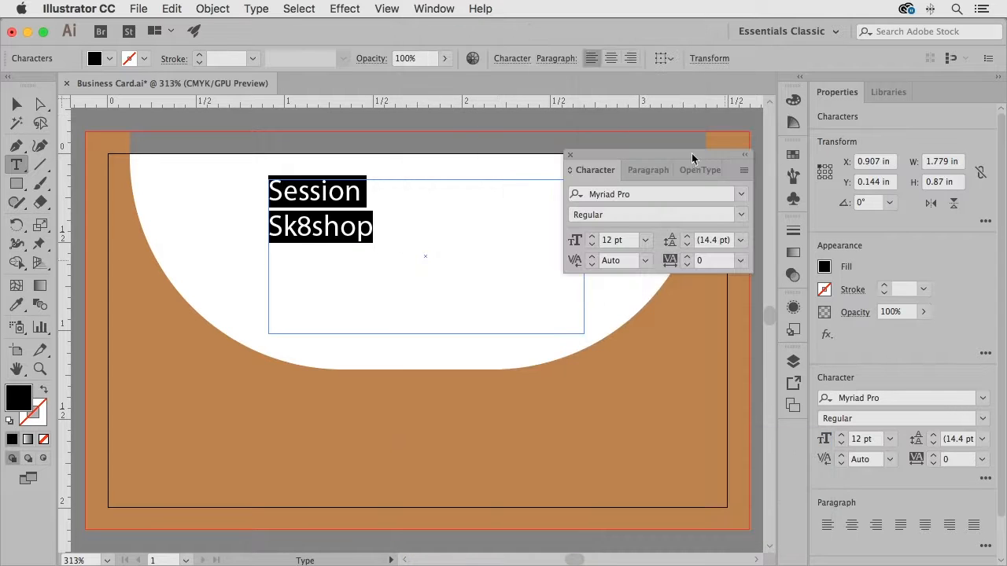
pyautogui.moveTo(692, 159); pyautogui.dragTo(637, 158)
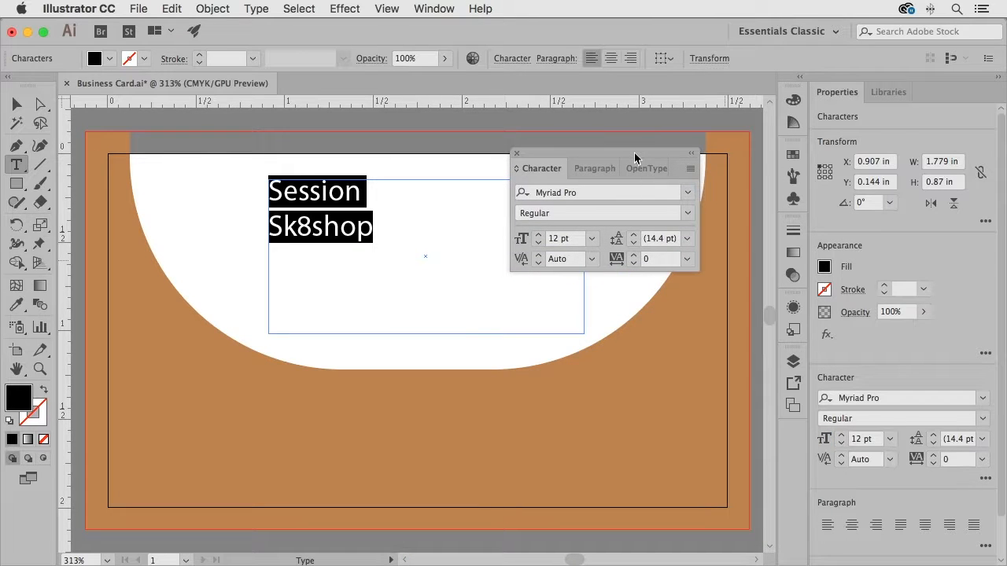
pyautogui.click(517, 170)
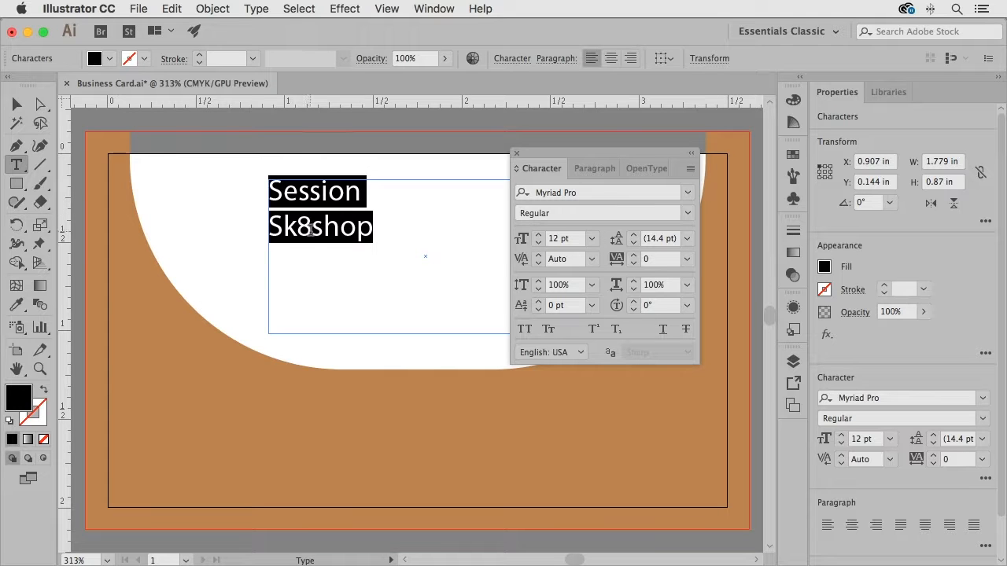
# Set the font of both selected lines to Fresno Black from the Typekit-filtered font list.
pyautogui.click(686, 193)
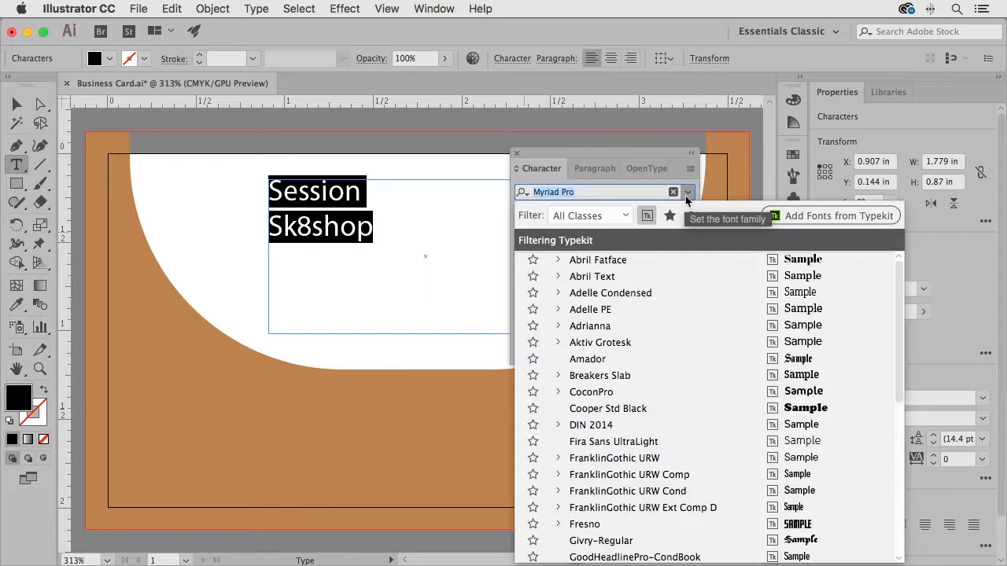
pyautogui.click(645, 217)
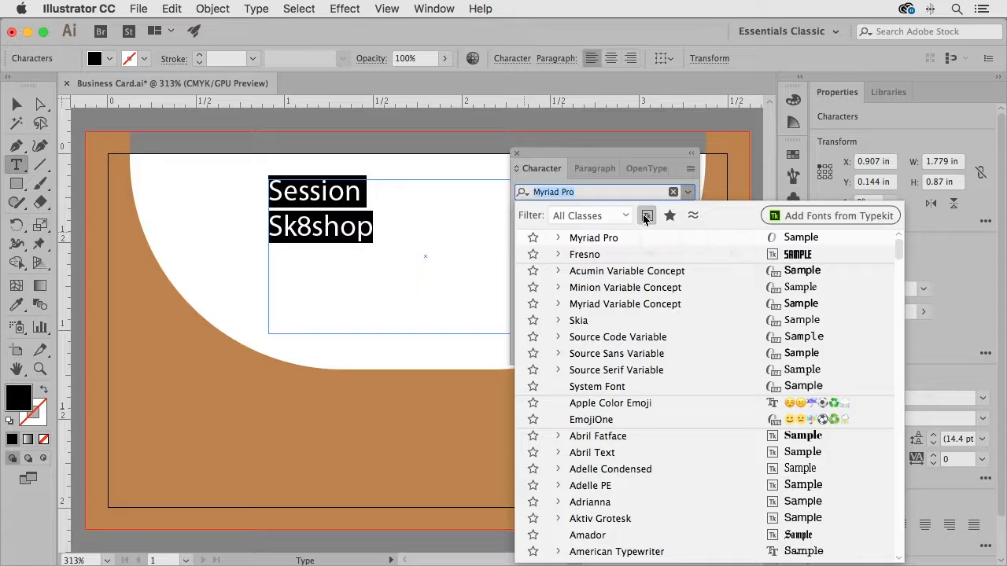
pyautogui.click(645, 216)
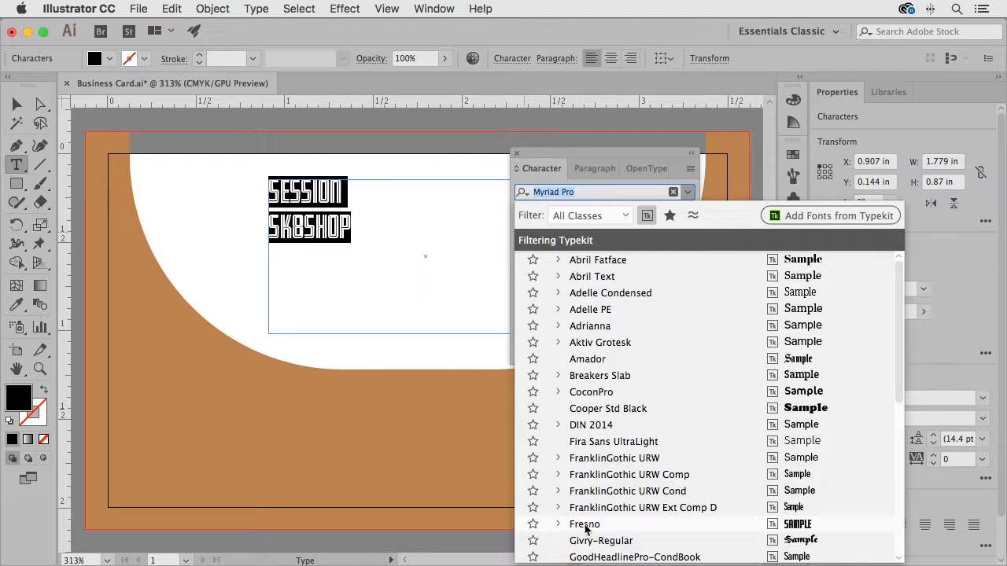
pyautogui.click(559, 524)
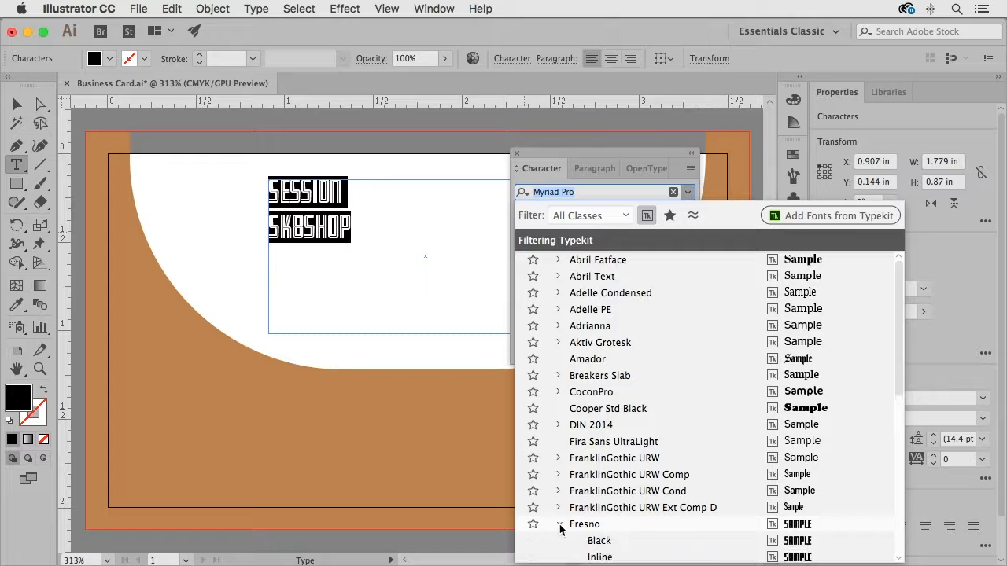
pyautogui.click(599, 541)
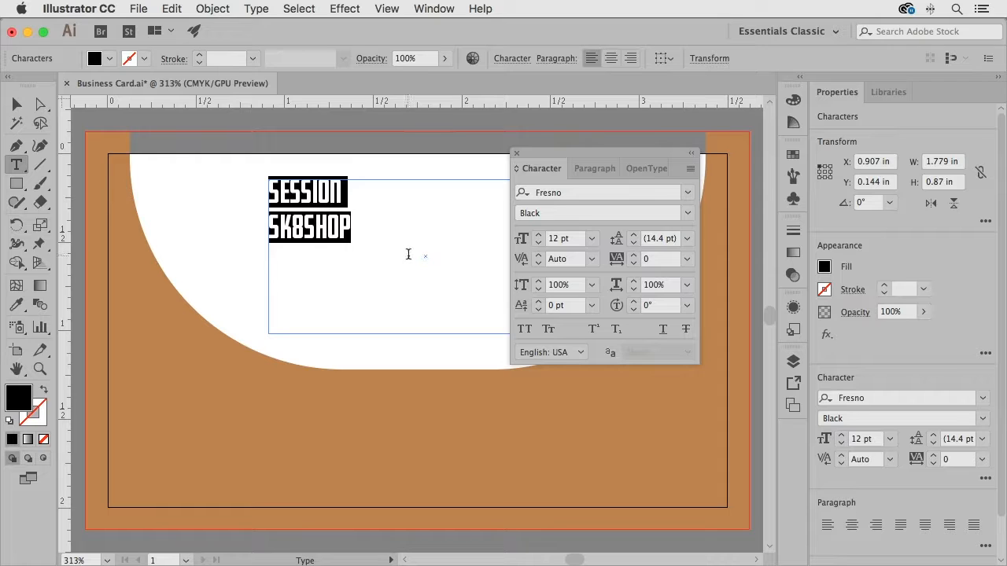
# Select only the word "Session" and increase its font size to 16 pt.
pyautogui.click(271, 191)
pyautogui.moveTo(271, 194); pyautogui.dragTo(369, 190)
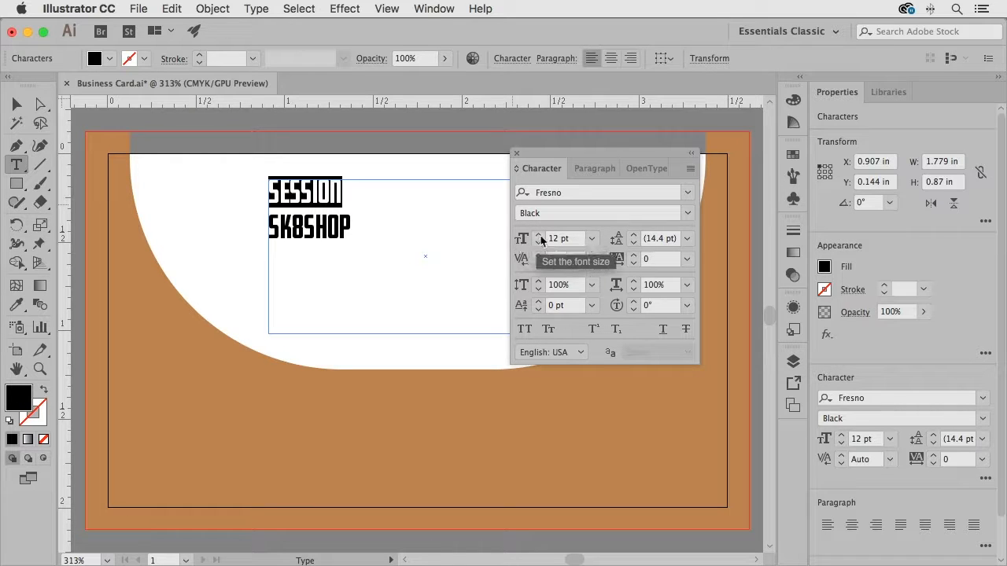
pyautogui.click(539, 235)
pyautogui.click(539, 235)
pyautogui.click(538, 235)
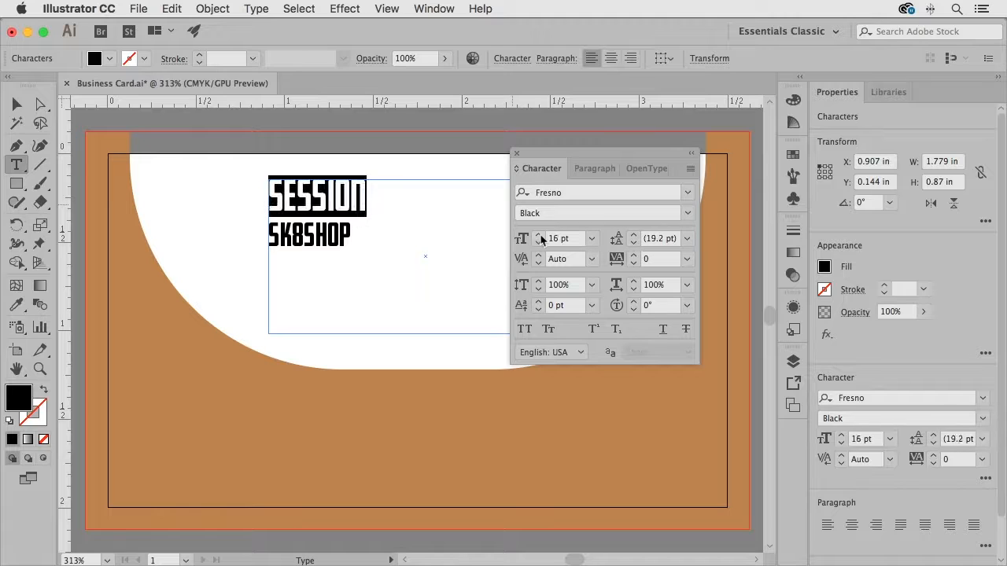
# Try stepping the font size of "Session" up to 20 pt and back to 18 pt, and preview the preset sizes.
pyautogui.click(539, 235)
pyautogui.click(538, 235)
pyautogui.click(539, 236)
pyautogui.click(538, 235)
pyautogui.click(540, 235)
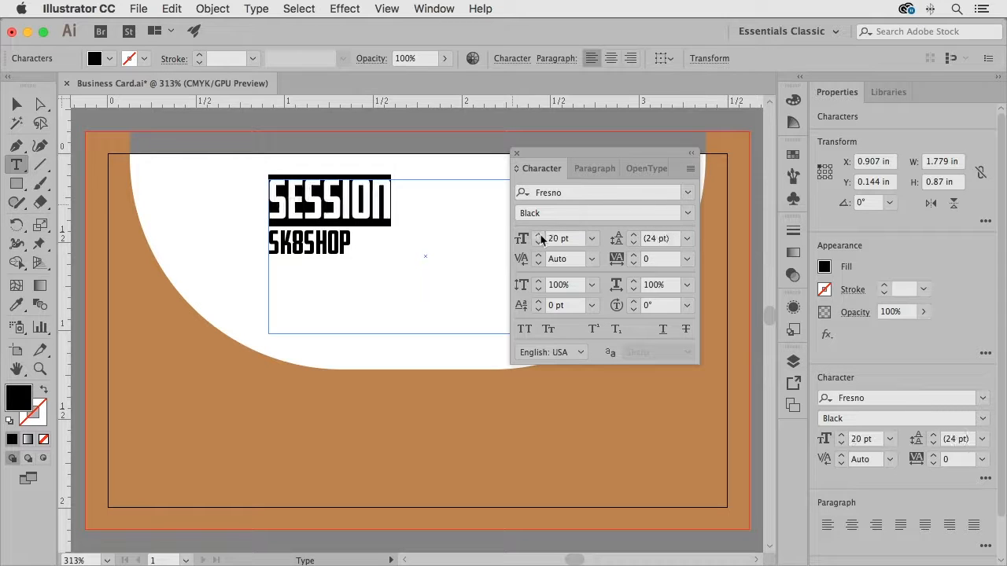
pyautogui.click(539, 243)
pyautogui.click(539, 243)
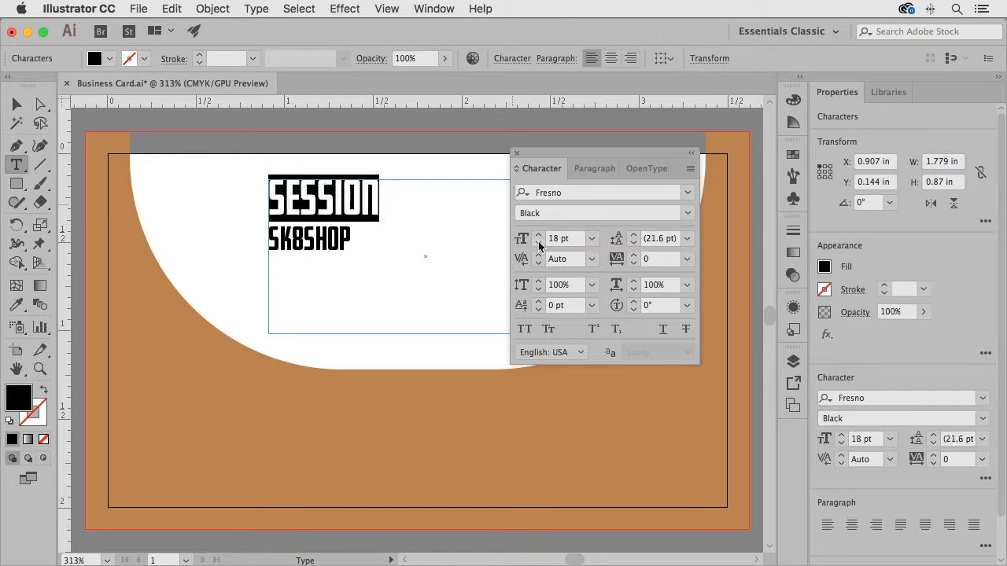
pyautogui.click(591, 239)
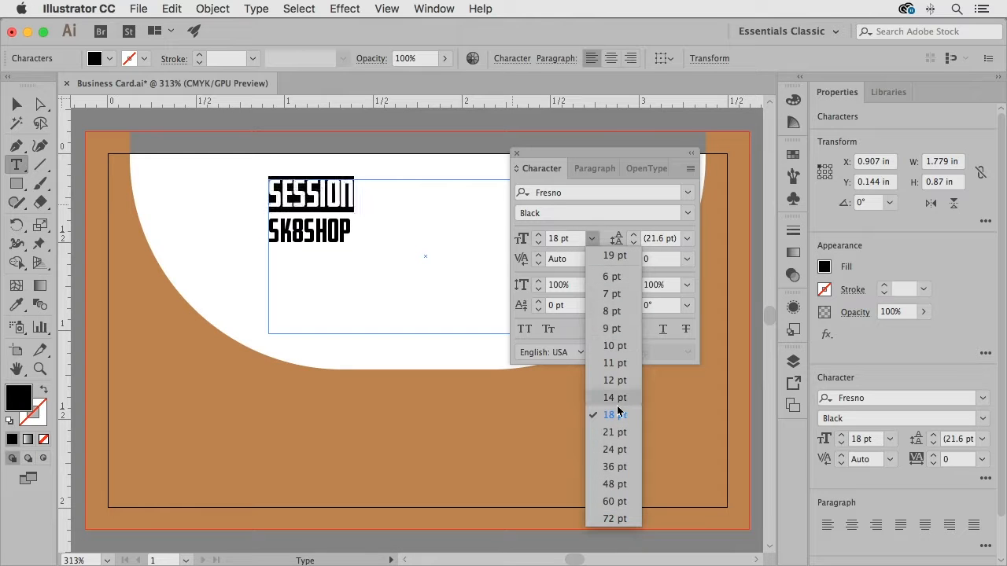
# Set the font size of "Session" to 48 pt and move the floating character settings clear of the word.
pyautogui.click(574, 240)
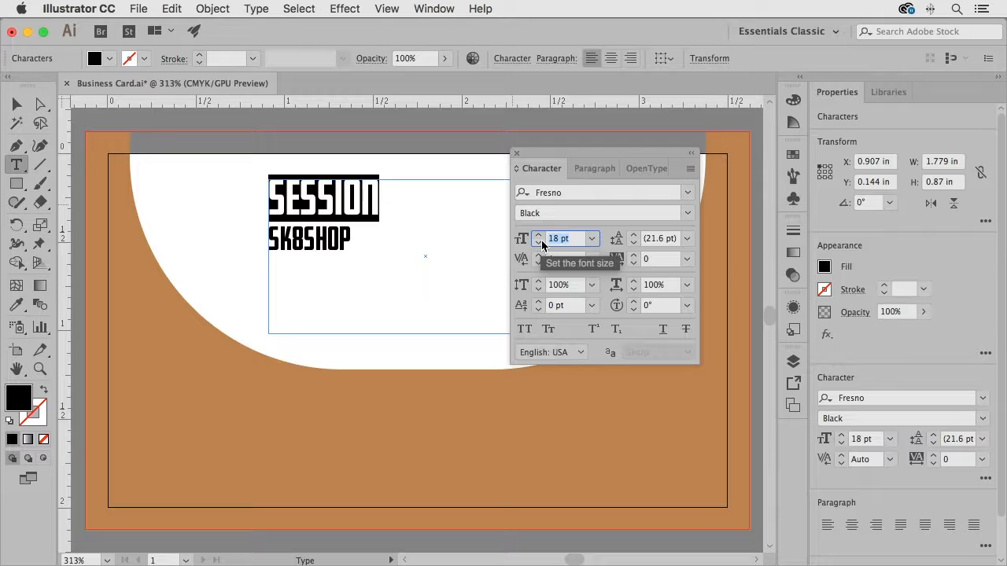
pyautogui.write('48')
pyautogui.press('Return')
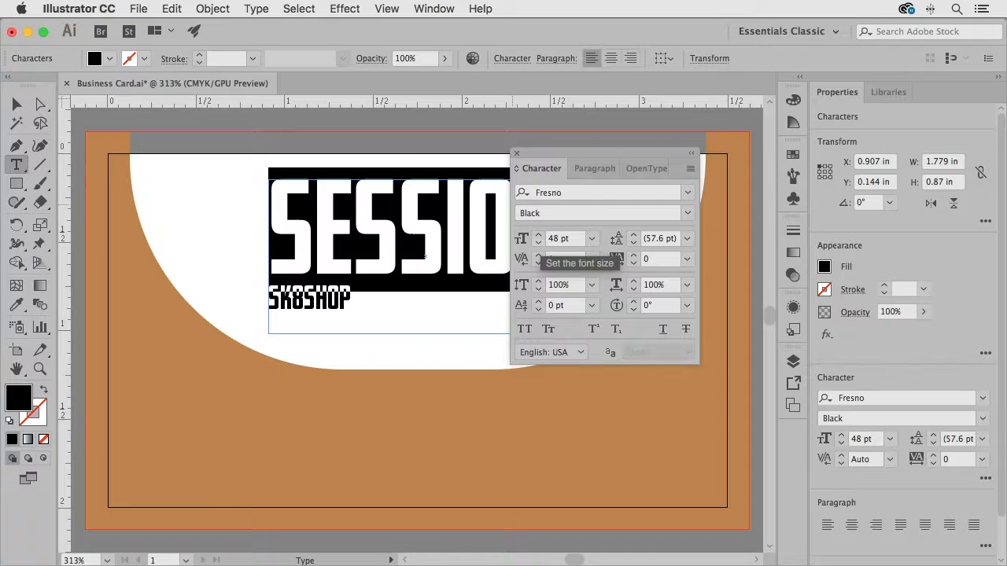
pyautogui.moveTo(593, 158); pyautogui.dragTo(700, 176)
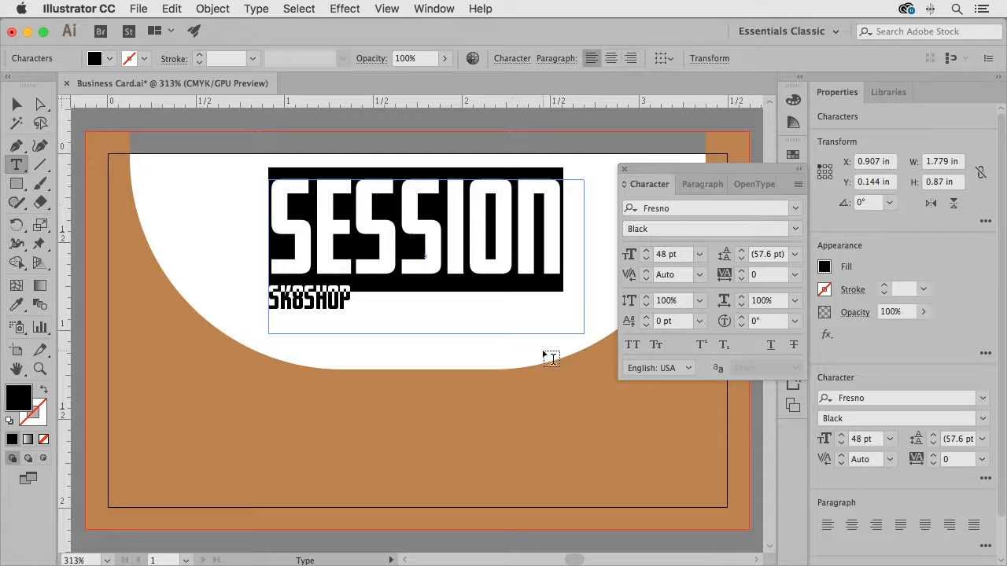
# Set the font size of "Sk8shop" to 32 pt and extend the text frame downward to about 1.2 in tall.
pyautogui.click(332, 309)
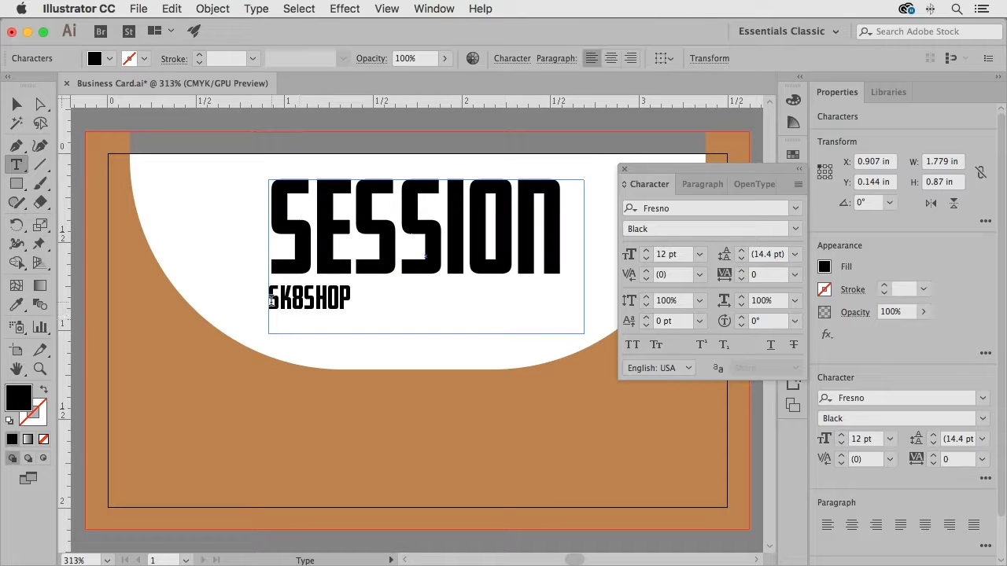
pyautogui.moveTo(268, 301); pyautogui.dragTo(405, 296)
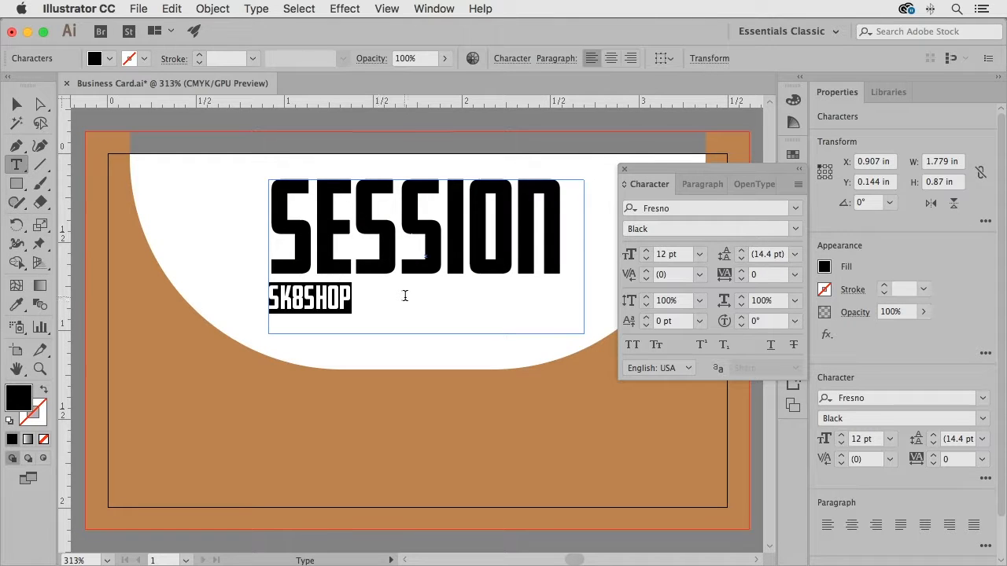
pyautogui.click(625, 256)
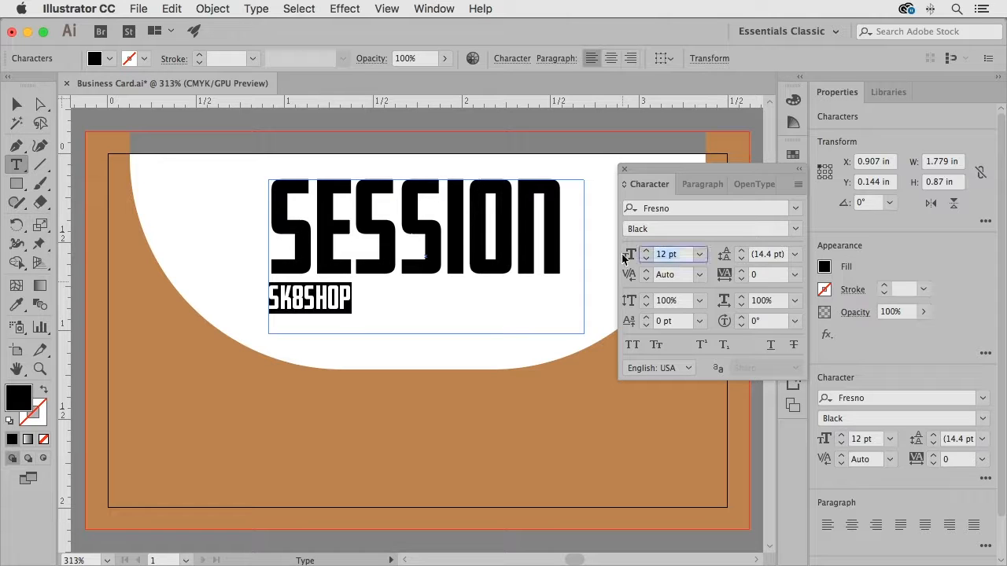
pyautogui.write('32')
pyautogui.press('Return')
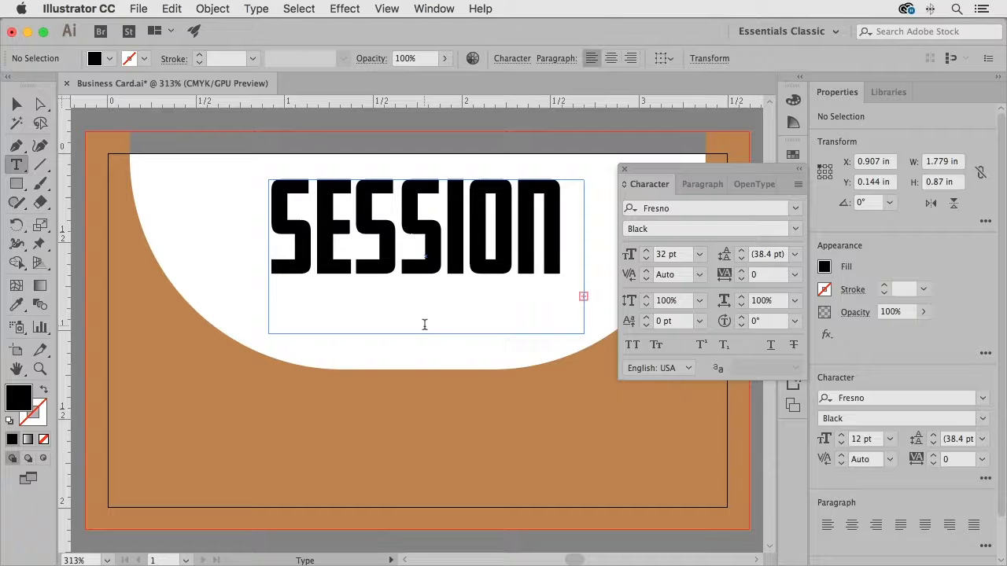
pyautogui.click(16, 104)
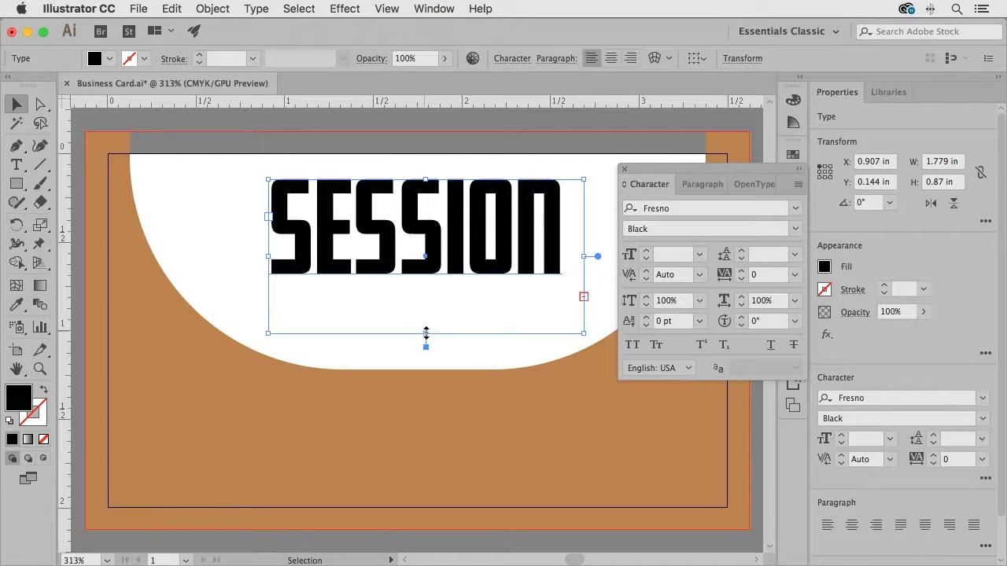
pyautogui.moveTo(426, 333); pyautogui.dragTo(425, 392)
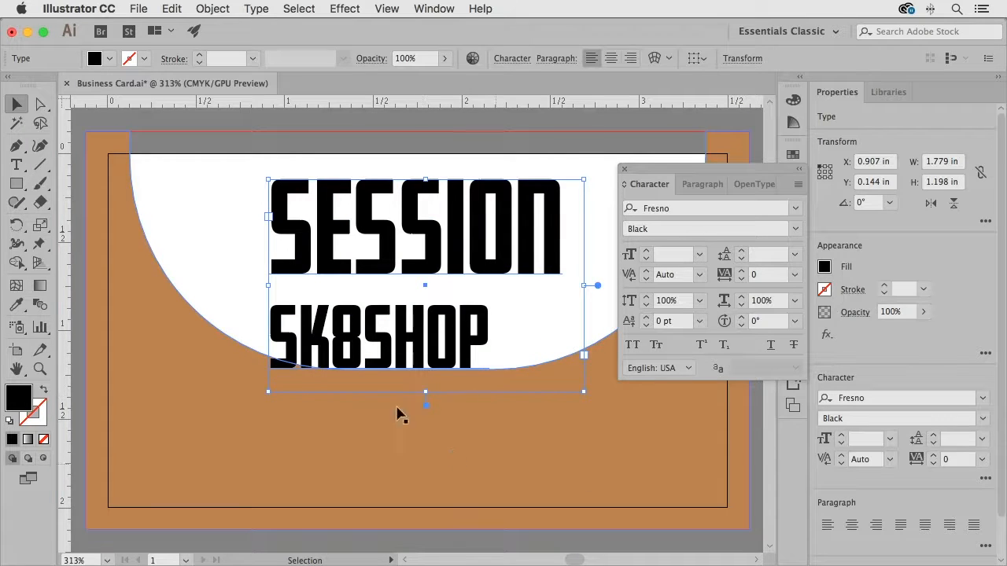
# Select the word "Sk8shop" and reduce its leading to 32 pt to bring it closer to "Session".
pyautogui.doubleClick(305, 339)
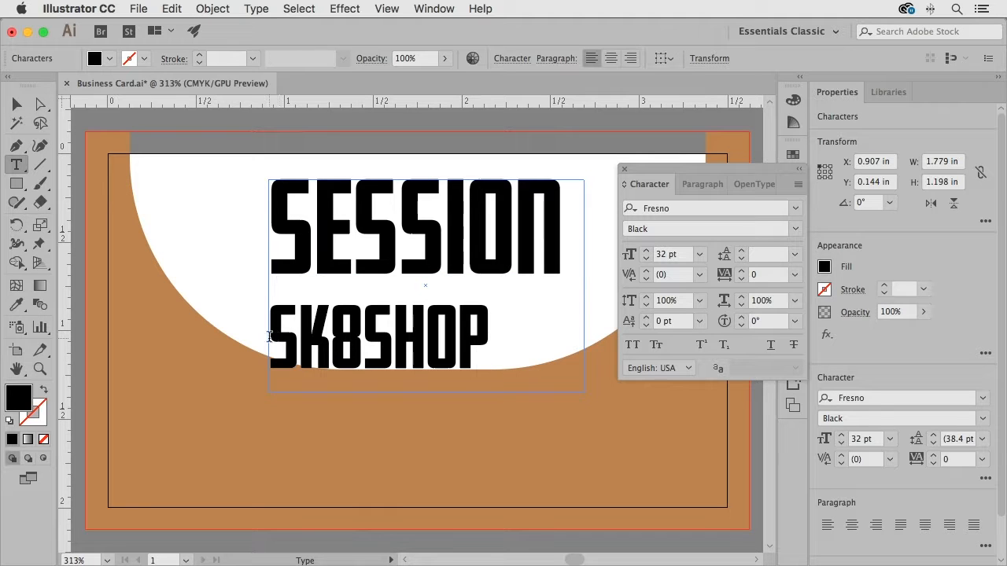
pyautogui.moveTo(270, 336); pyautogui.dragTo(488, 334)
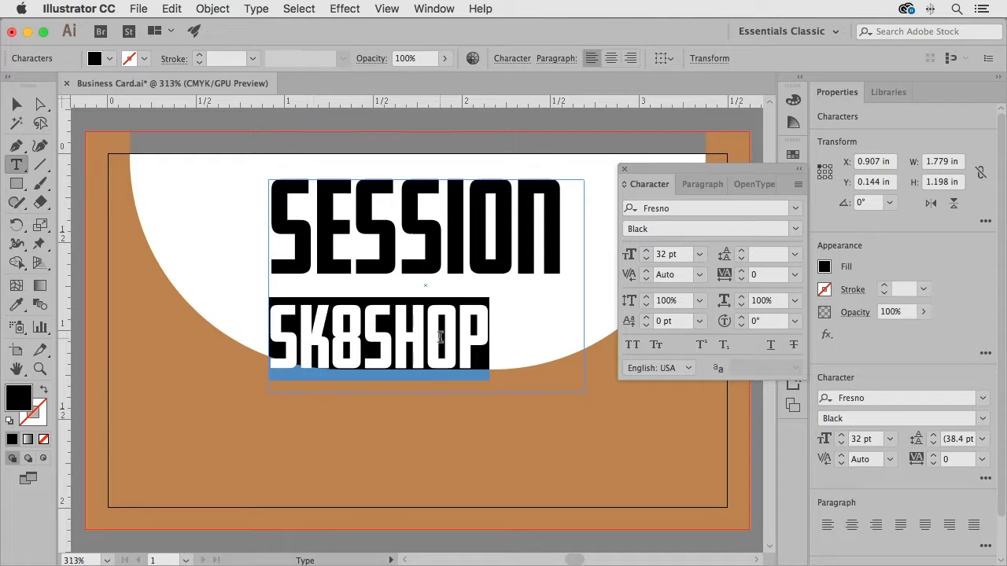
pyautogui.click(794, 259)
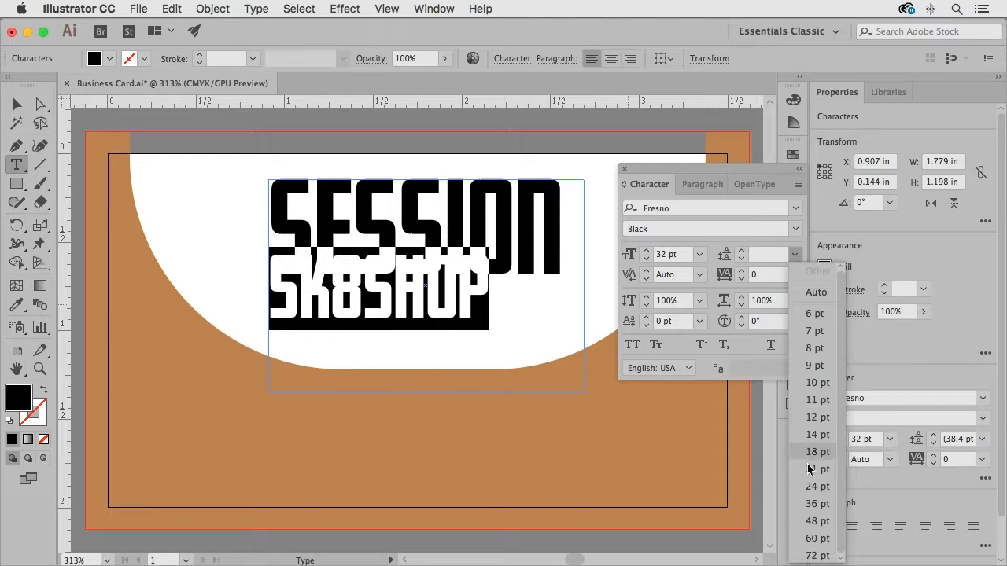
pyautogui.click(810, 508)
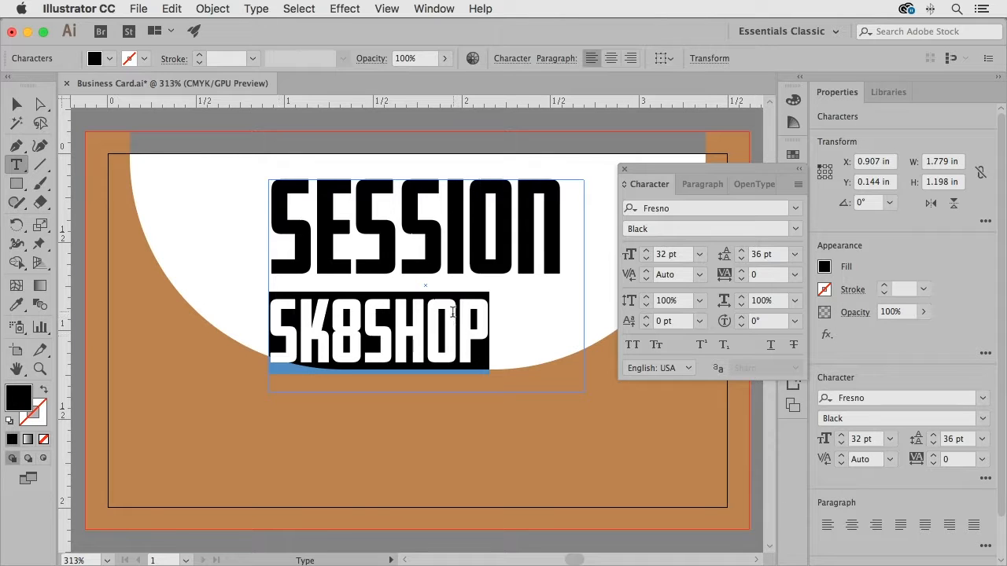
pyautogui.click(741, 259)
pyautogui.click(741, 260)
pyautogui.click(741, 260)
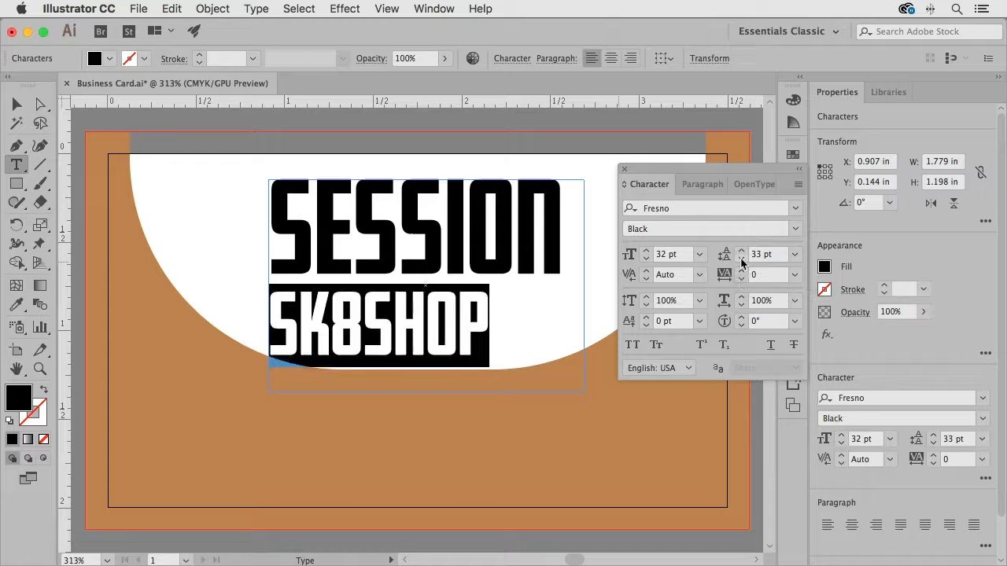
pyautogui.click(741, 259)
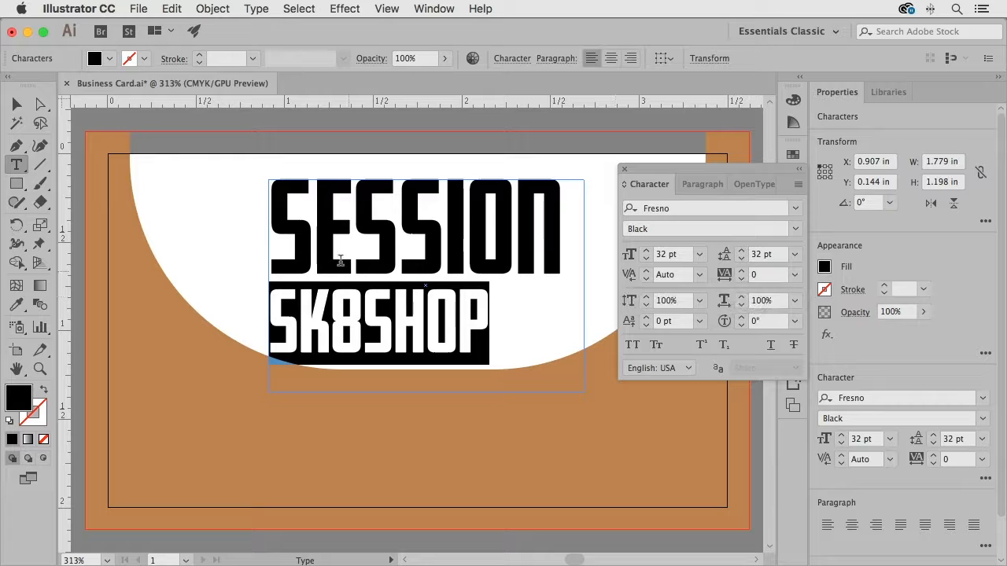
# Set the kerning between the first S and the E of "Session" to -8.
pyautogui.click(311, 221)
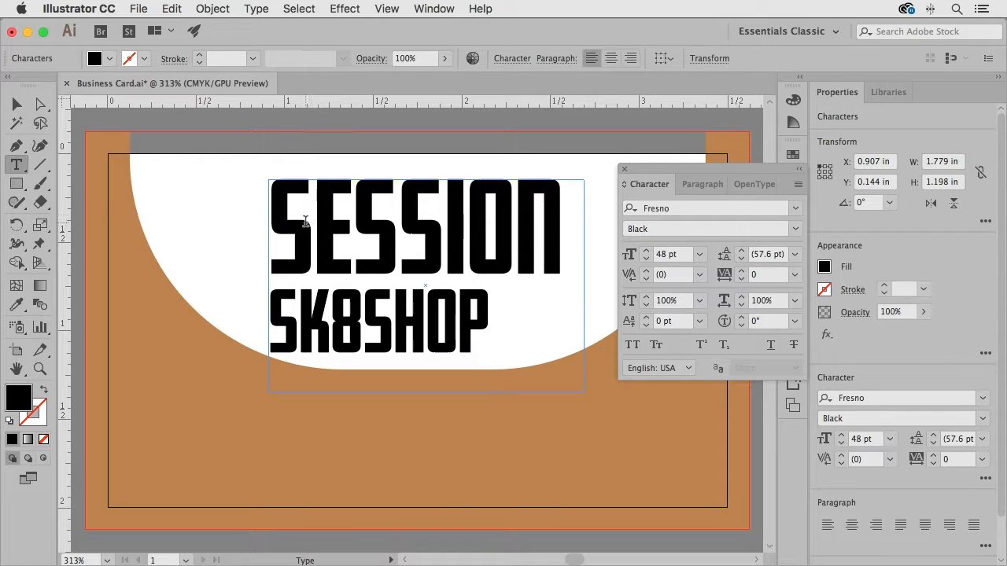
pyautogui.click(644, 280)
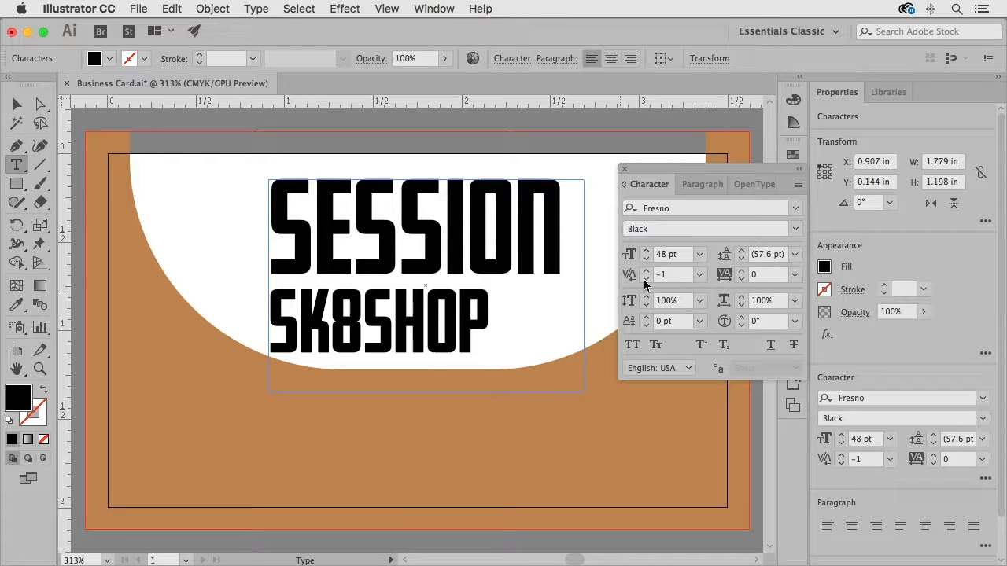
pyautogui.click(644, 280)
pyautogui.click(644, 281)
pyautogui.click(644, 280)
pyautogui.click(644, 280)
pyautogui.click(644, 280)
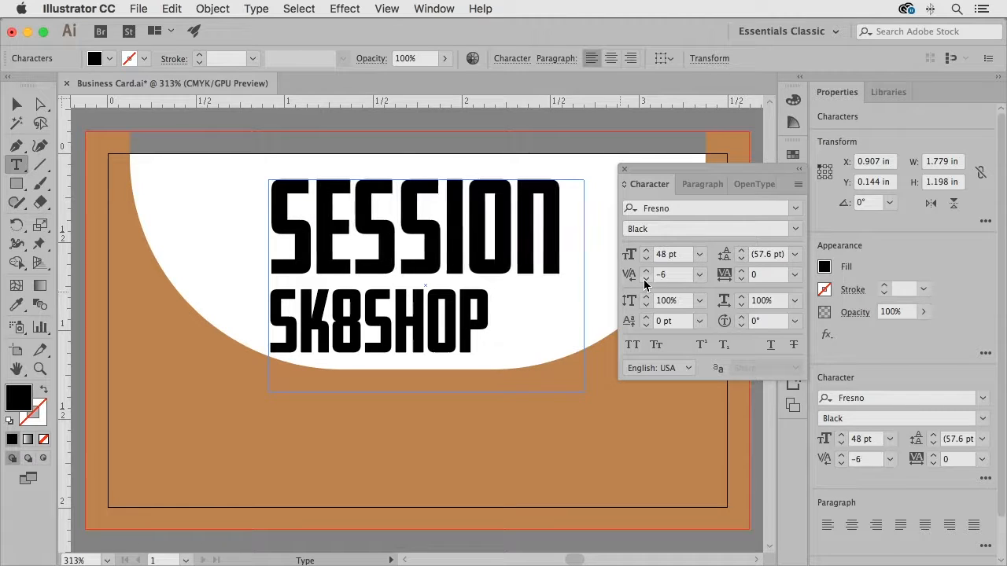
pyautogui.click(645, 280)
pyautogui.click(644, 280)
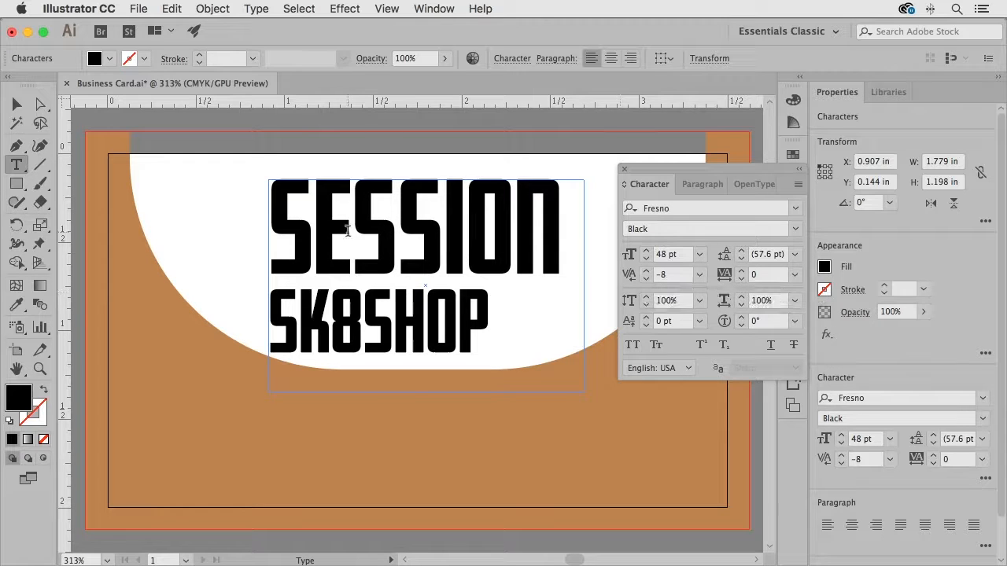
# Tighten the kerning in "Session" to -18 between the first S and E, and to -10 between the E and second S.
pyautogui.click(349, 230)
pyautogui.press('Left')
pyautogui.hotkey('alt', 'Left')
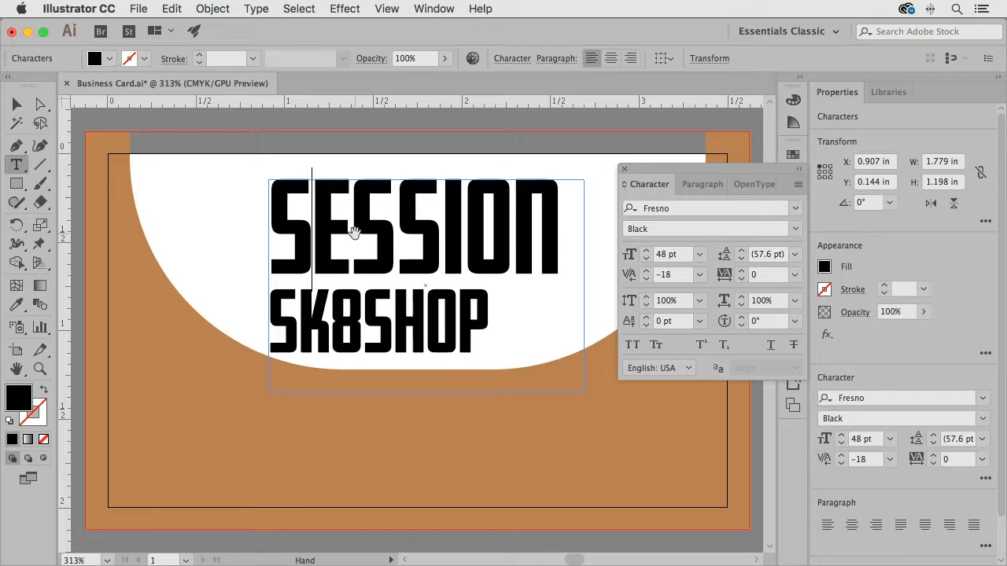
pyautogui.press('Right')
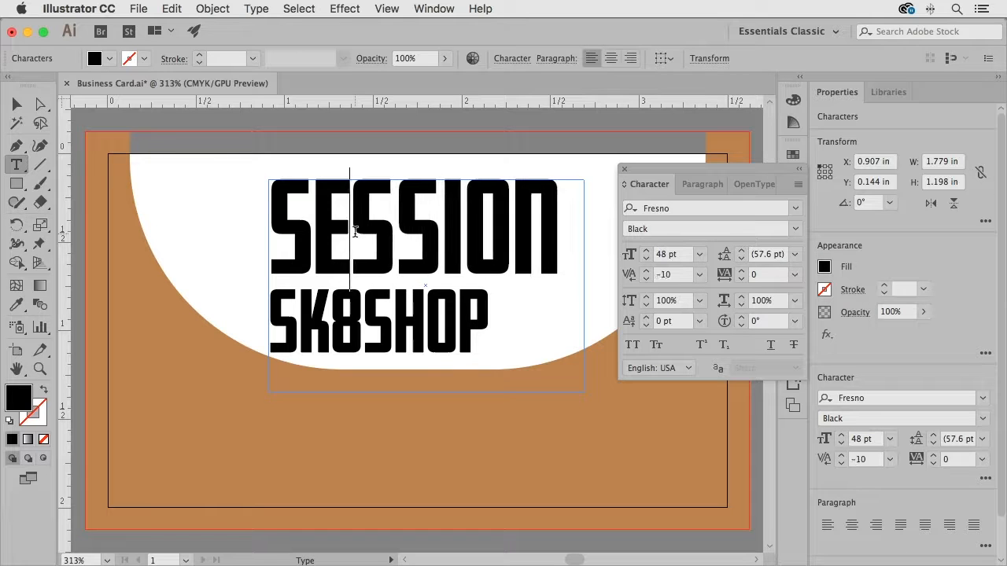
# Tighten the kerning across the rest of "Session", with -10 between O and N, and set the first S and E pair to -13.
pyautogui.press('Right')
pyautogui.hotkey('alt', 'Left')
pyautogui.hotkey('alt', 'Left')
pyautogui.hotkey('alt', 'Left')
pyautogui.press('Right')
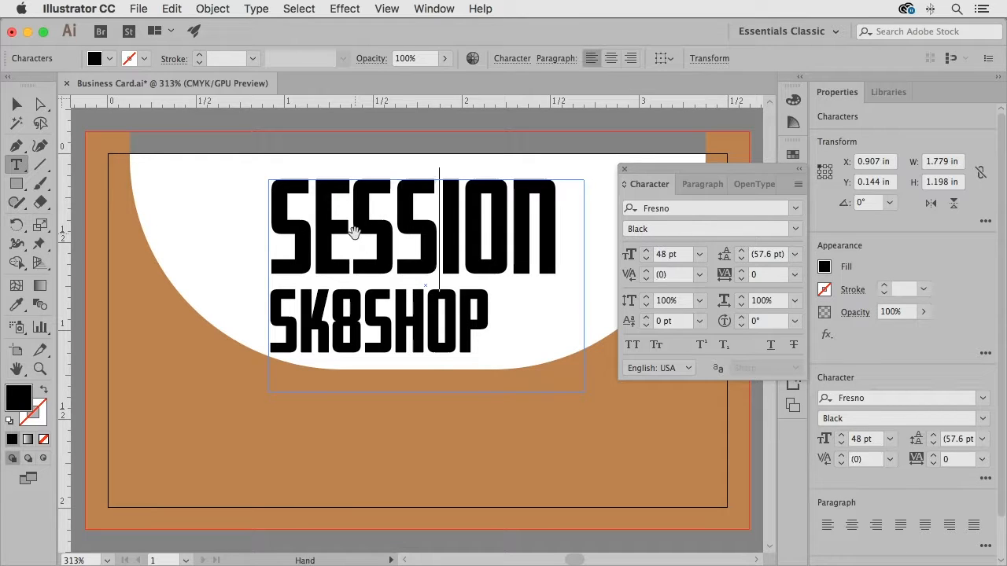
pyautogui.press('Right')
pyautogui.hotkey('alt', 'Left')
pyautogui.hotkey('alt', 'Left')
pyautogui.hotkey('alt', 'Left')
pyautogui.press('Right')
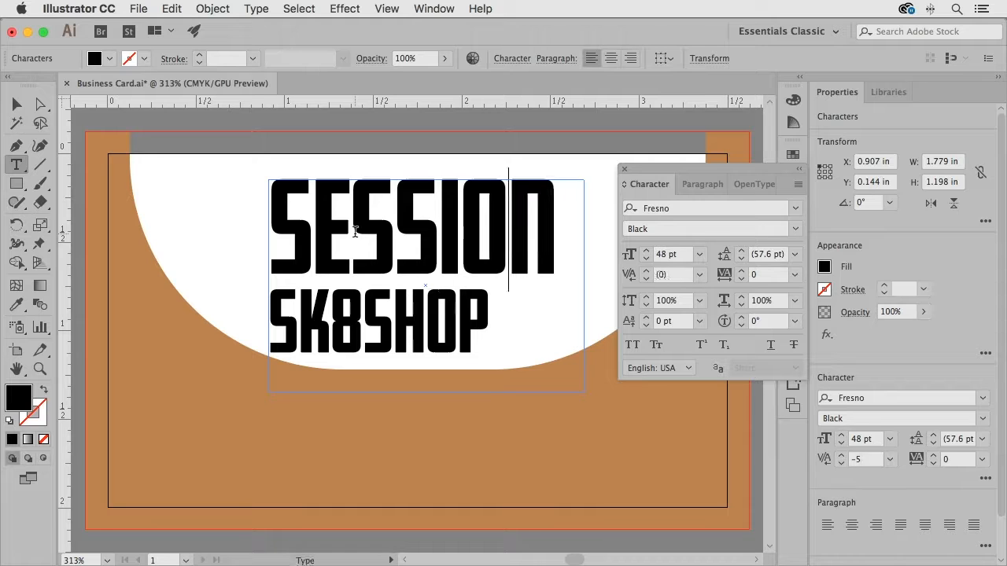
pyautogui.hotkey('alt', 'Left')
pyautogui.hotkey('alt', 'Left')
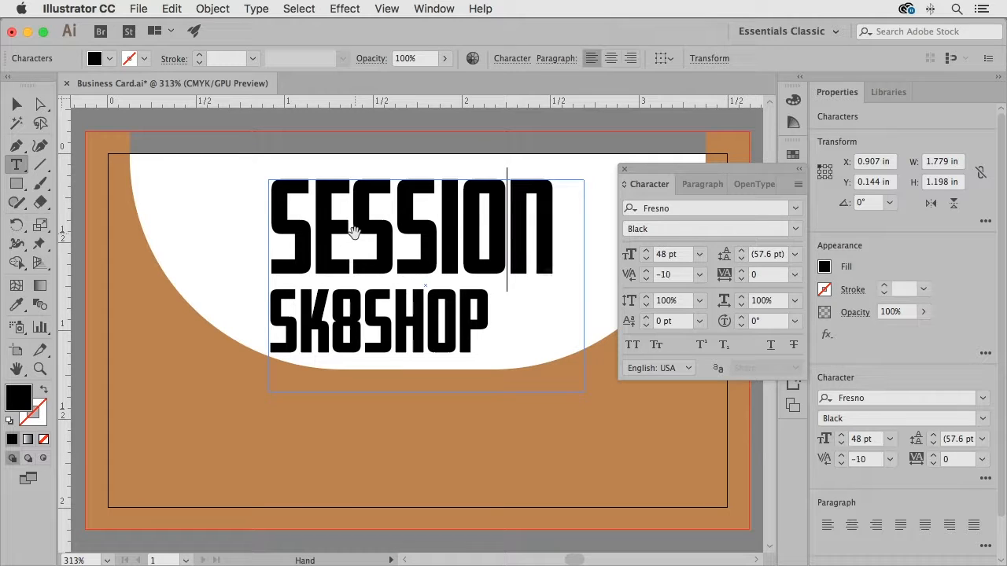
pyautogui.press('Left')
pyautogui.click(313, 240)
# Select "Sk8shop" and increase its tracking to 134 so that the word matches the width of "Session".
pyautogui.moveTo(272, 329); pyautogui.dragTo(493, 324)
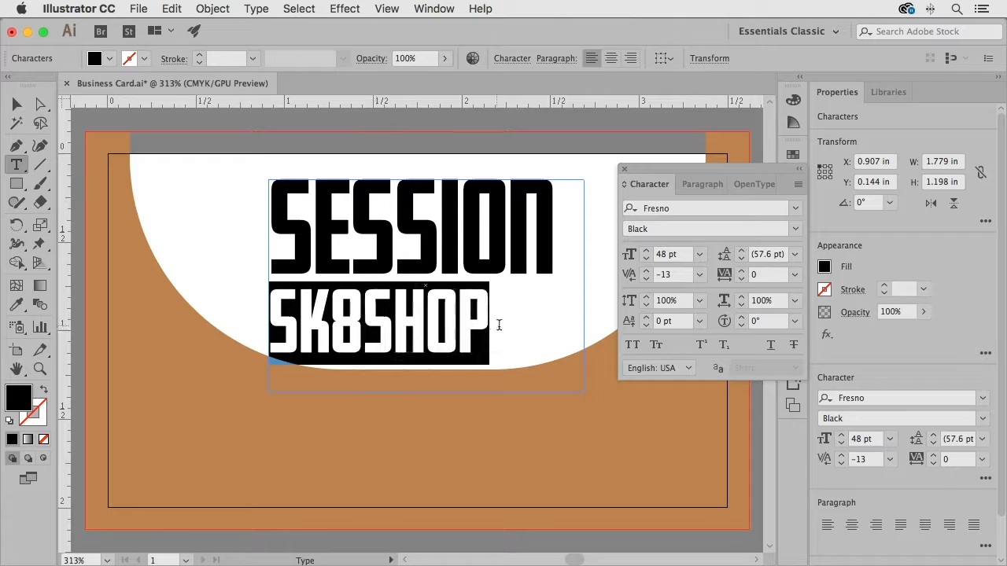
pyautogui.click(742, 272)
pyautogui.click(741, 271)
pyautogui.click(742, 271)
pyautogui.click(742, 272)
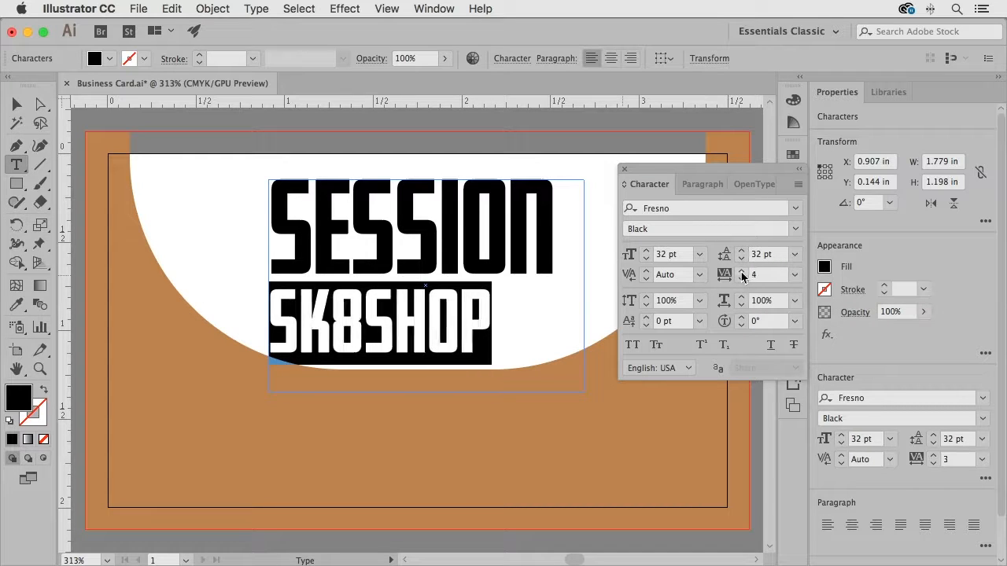
pyautogui.click(742, 271)
pyautogui.click(742, 271)
pyautogui.click(742, 271)
pyautogui.click(742, 271)
pyautogui.click(741, 271)
pyautogui.click(741, 272)
pyautogui.click(742, 272)
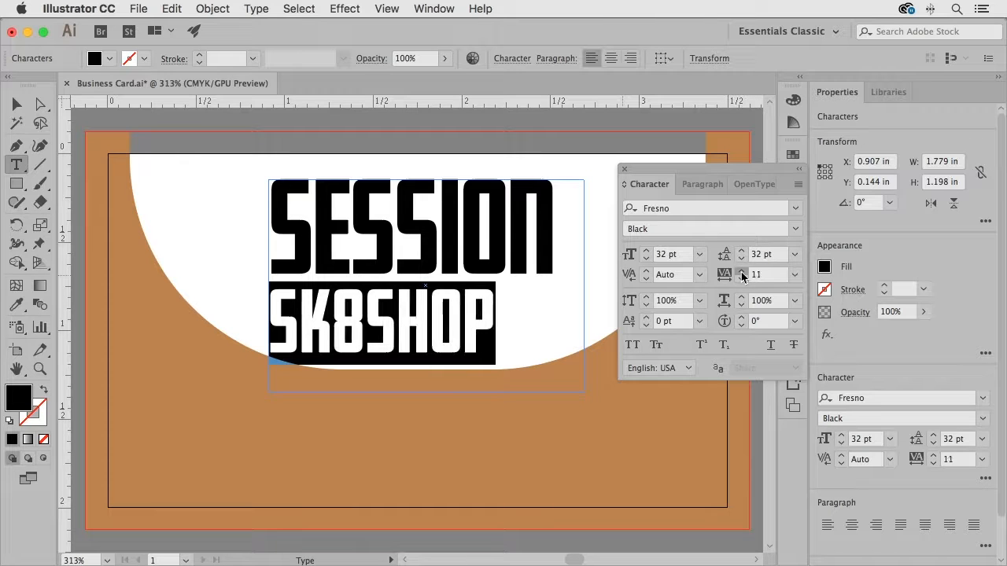
pyautogui.click(742, 271)
pyautogui.click(741, 272)
pyautogui.click(742, 272)
pyautogui.keyDown('alt'); pyautogui.click(741, 271); pyautogui.keyUp('alt')
pyautogui.keyDown('alt'); pyautogui.click(741, 272); pyautogui.keyUp('alt')
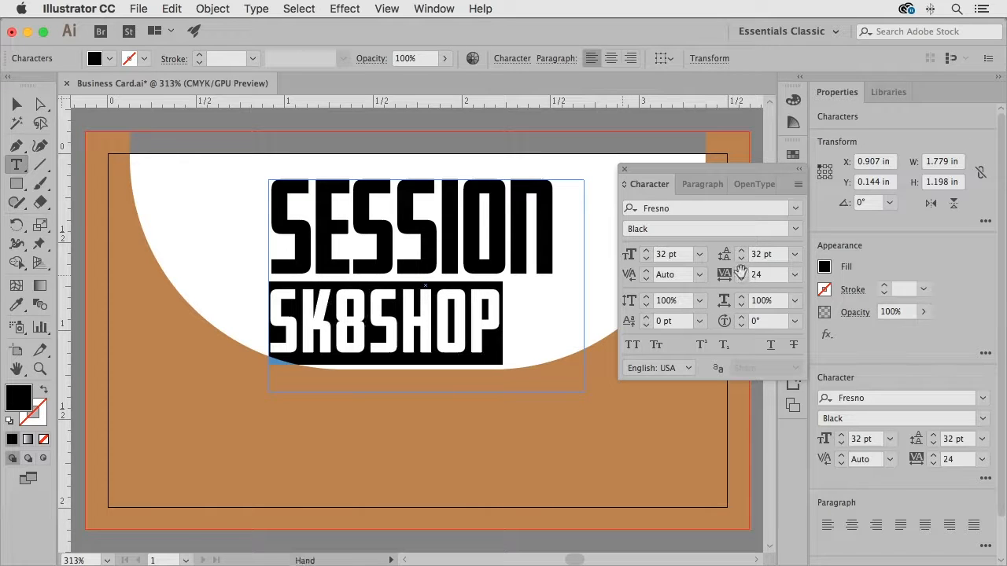
pyautogui.keyDown('alt'); pyautogui.click(741, 272); pyautogui.keyUp('alt')
pyautogui.keyDown('alt'); pyautogui.click(741, 272); pyautogui.keyUp('alt')
pyautogui.keyDown('alt'); pyautogui.click(741, 272); pyautogui.keyUp('alt')
pyautogui.keyDown('alt'); pyautogui.click(741, 272); pyautogui.keyUp('alt')
pyautogui.keyDown('alt'); pyautogui.click(741, 271); pyautogui.keyUp('alt')
pyautogui.keyDown('alt'); pyautogui.click(741, 271); pyautogui.keyUp('alt')
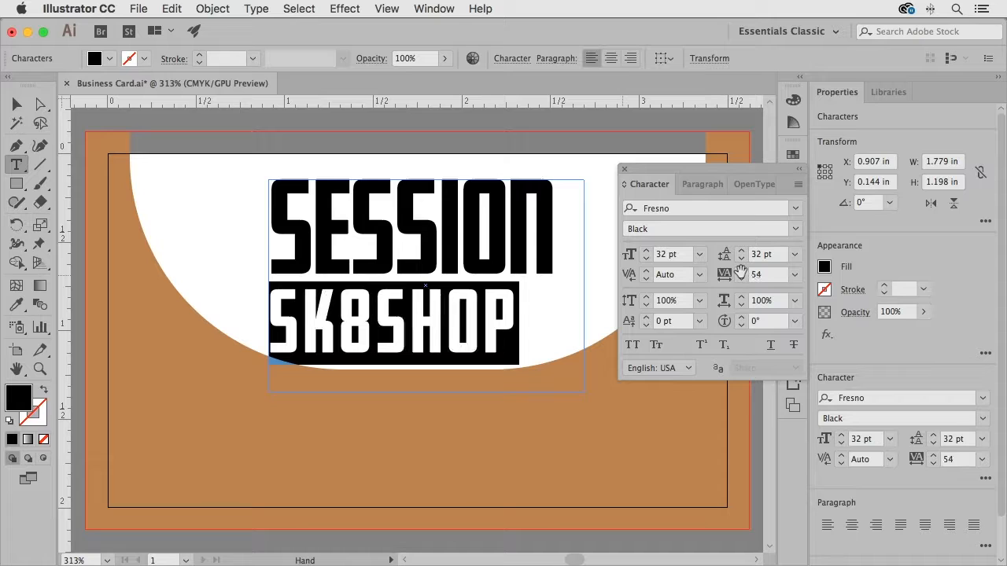
pyautogui.keyDown('alt'); pyautogui.click(741, 271); pyautogui.keyUp('alt')
pyautogui.keyDown('alt'); pyautogui.click(741, 271); pyautogui.keyUp('alt')
pyautogui.keyDown('alt'); pyautogui.click(741, 271); pyautogui.keyUp('alt')
pyautogui.keyDown('alt'); pyautogui.click(740, 272); pyautogui.keyUp('alt')
pyautogui.keyDown('alt'); pyautogui.click(741, 272); pyautogui.keyUp('alt')
pyautogui.keyDown('alt'); pyautogui.click(741, 271); pyautogui.keyUp('alt')
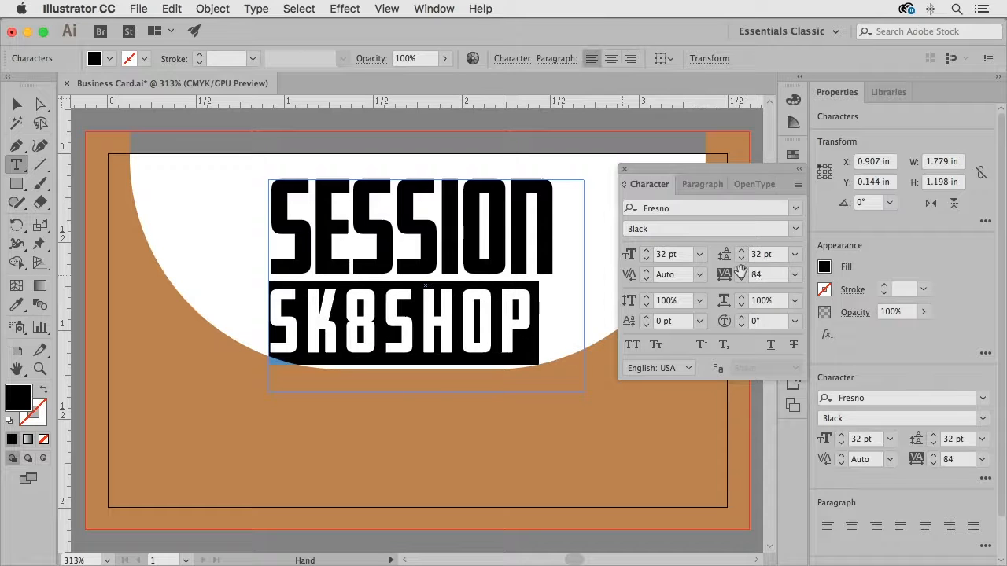
pyautogui.keyDown('alt'); pyautogui.click(741, 272); pyautogui.keyUp('alt')
pyautogui.keyDown('alt'); pyautogui.click(741, 271); pyautogui.keyUp('alt')
pyautogui.keyDown('alt'); pyautogui.click(741, 271); pyautogui.keyUp('alt')
pyautogui.keyDown('alt'); pyautogui.click(741, 271); pyautogui.keyUp('alt')
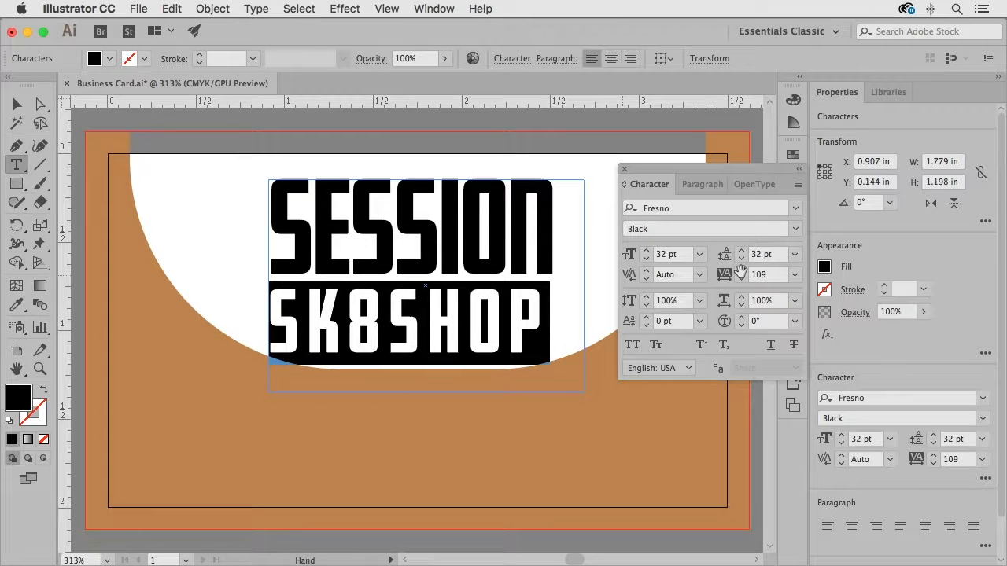
pyautogui.keyDown('alt'); pyautogui.click(741, 272); pyautogui.keyUp('alt')
pyautogui.keyDown('alt'); pyautogui.click(741, 272); pyautogui.keyUp('alt')
pyautogui.keyDown('alt'); pyautogui.click(741, 271); pyautogui.keyUp('alt')
pyautogui.keyDown('alt'); pyautogui.click(741, 272); pyautogui.keyUp('alt')
pyautogui.keyDown('alt'); pyautogui.click(741, 272); pyautogui.keyUp('alt')
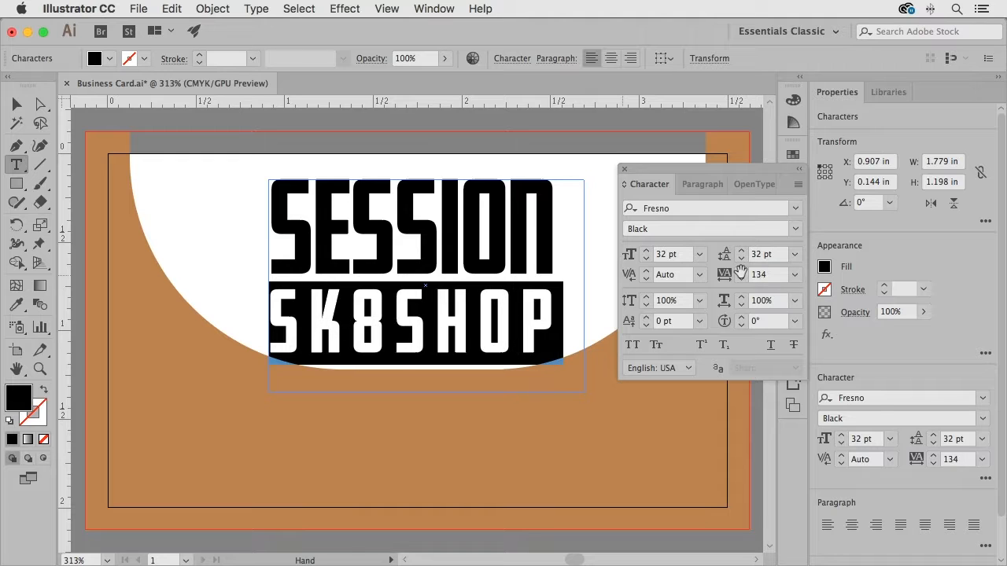
# Set the tracking of "Sk8shop" to 139 and clear the text selection.
pyautogui.keyDown('alt'); pyautogui.click(741, 272); pyautogui.keyUp('alt')
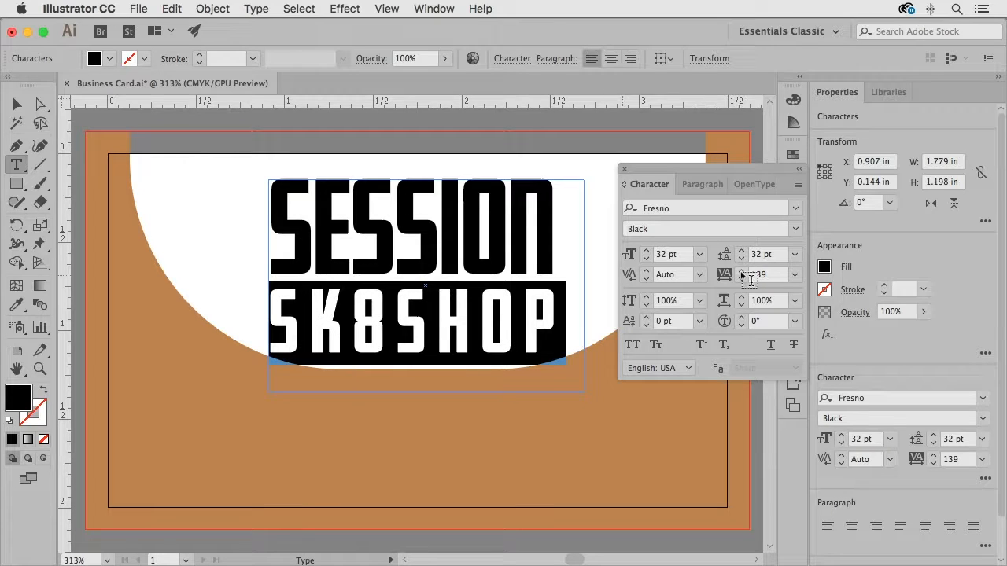
pyautogui.press('Left')
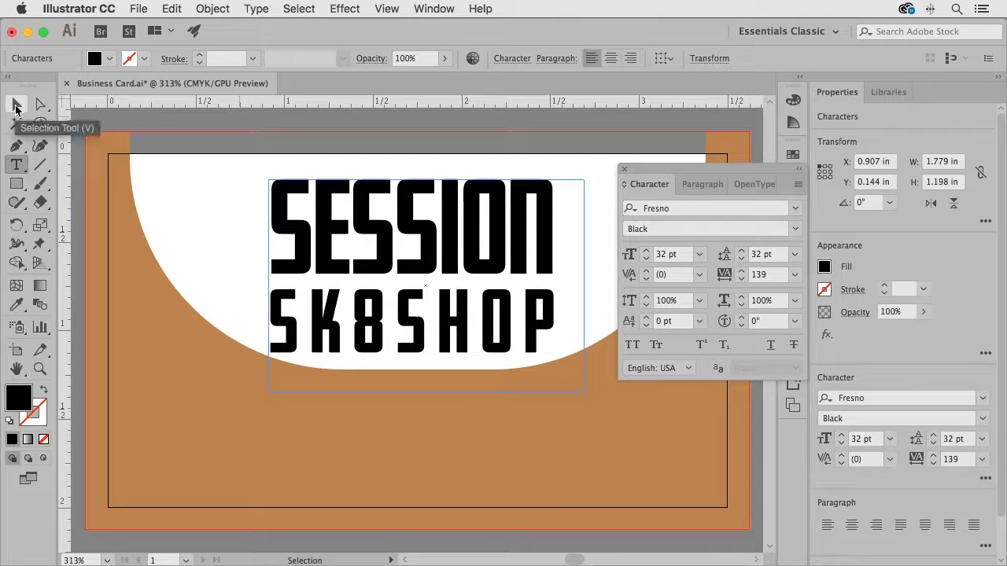
pyautogui.click(334, 212)
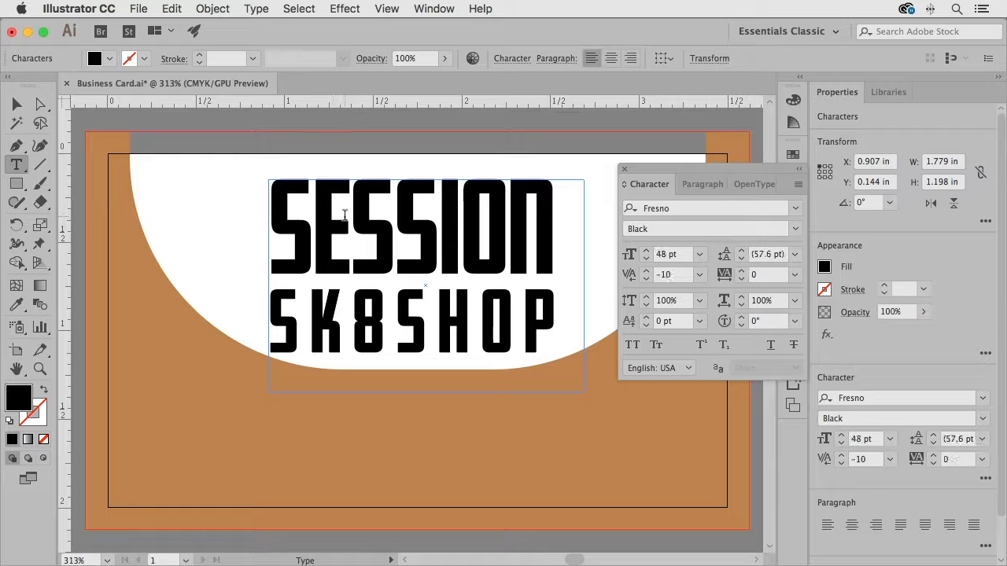
# Display the paragraph settings, and show and hide the hidden characters to examine where the shop name's paragraphs end.
pyautogui.click(699, 192)
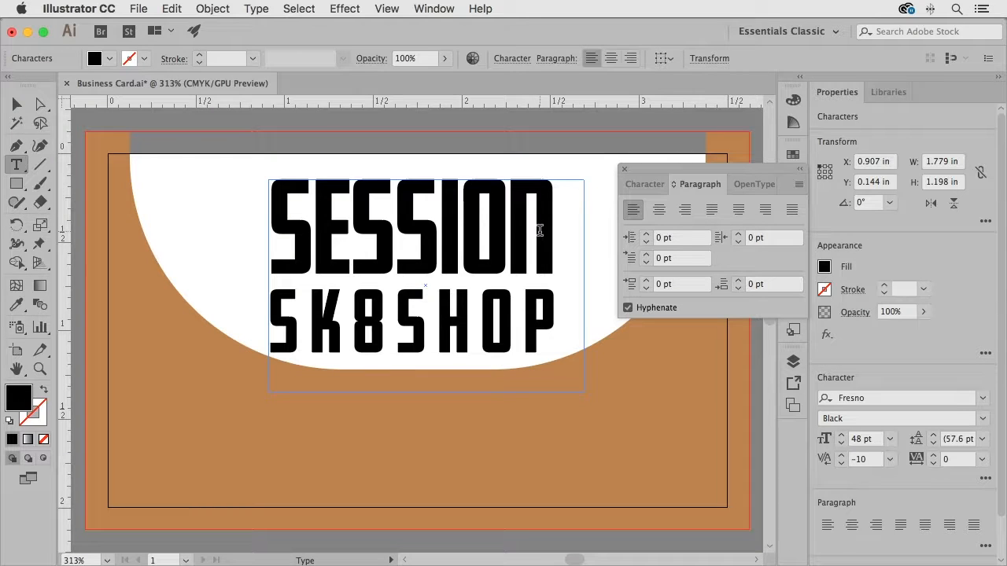
pyautogui.press('Escape')
pyautogui.click(259, 10)
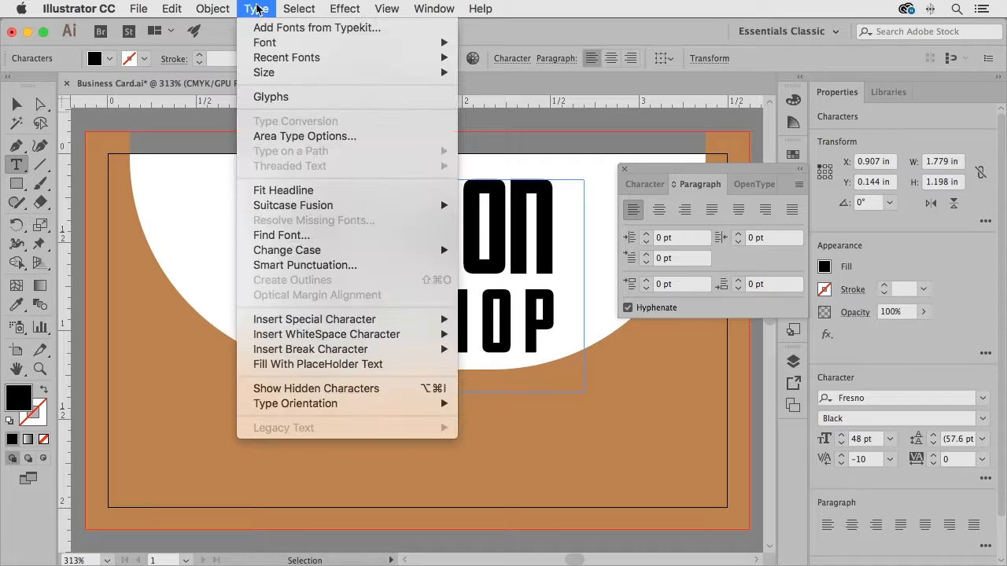
pyautogui.click(320, 389)
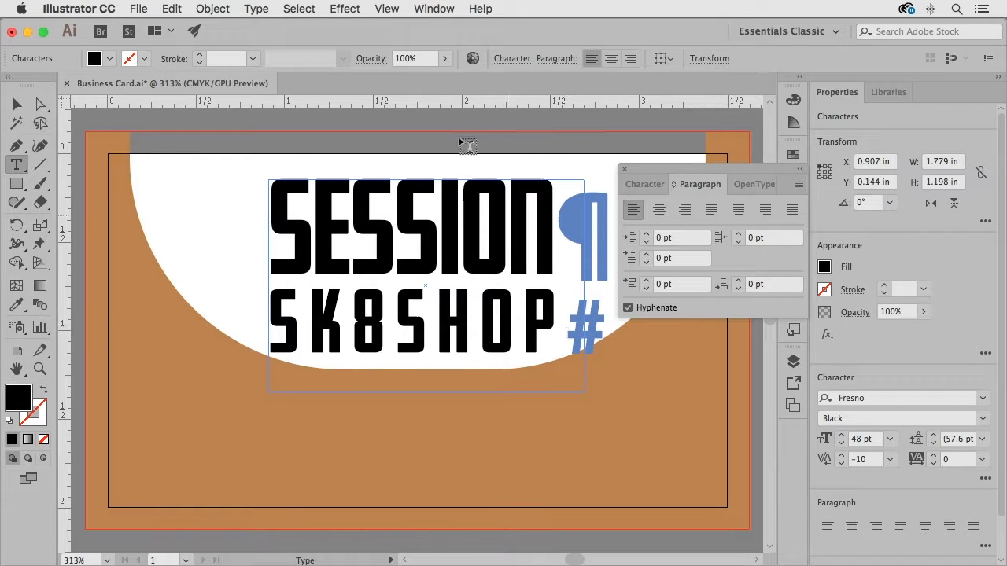
pyautogui.click(263, 7)
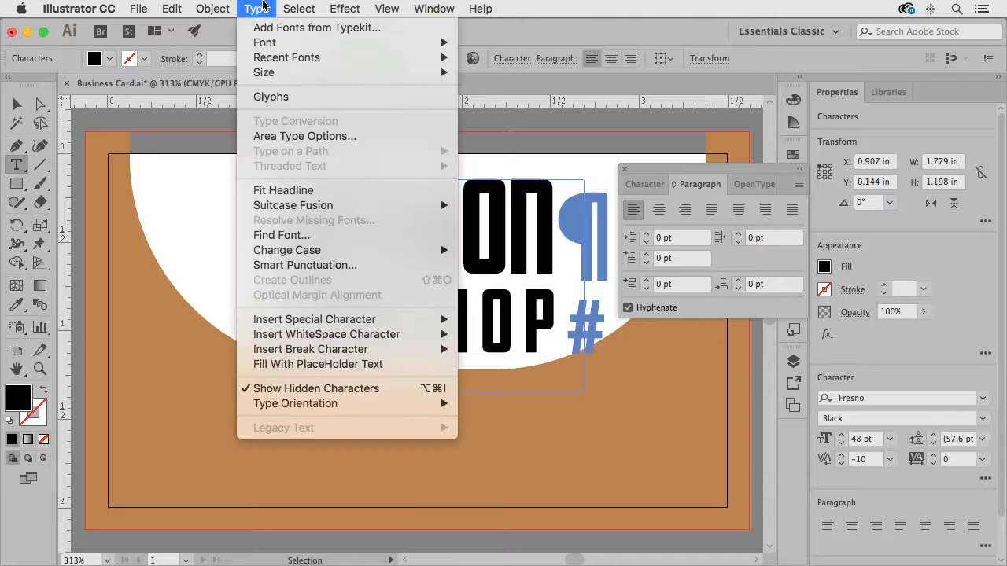
pyautogui.click(303, 383)
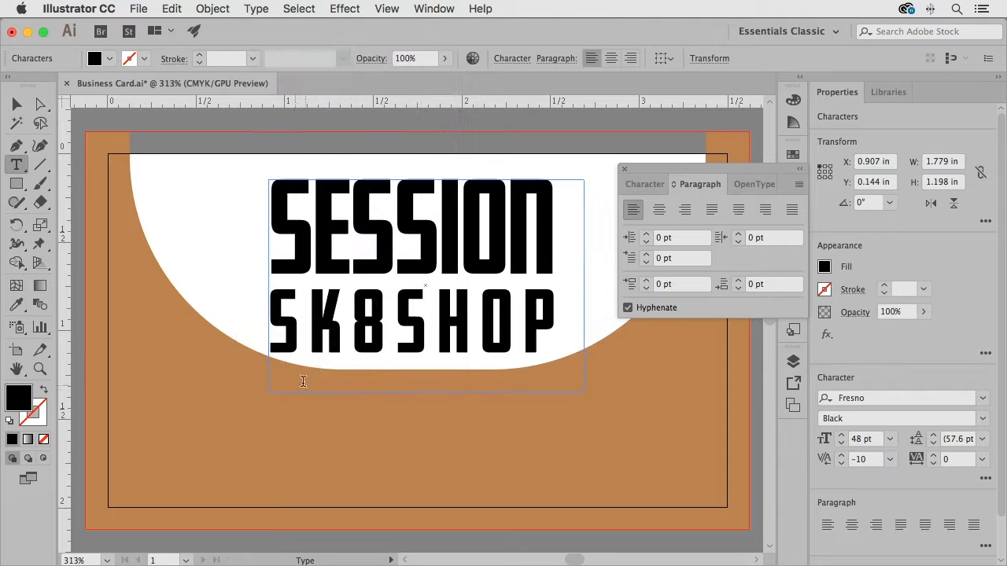
# Try centre, left and right alignment on the "Session" paragraph alone.
pyautogui.click(554, 223)
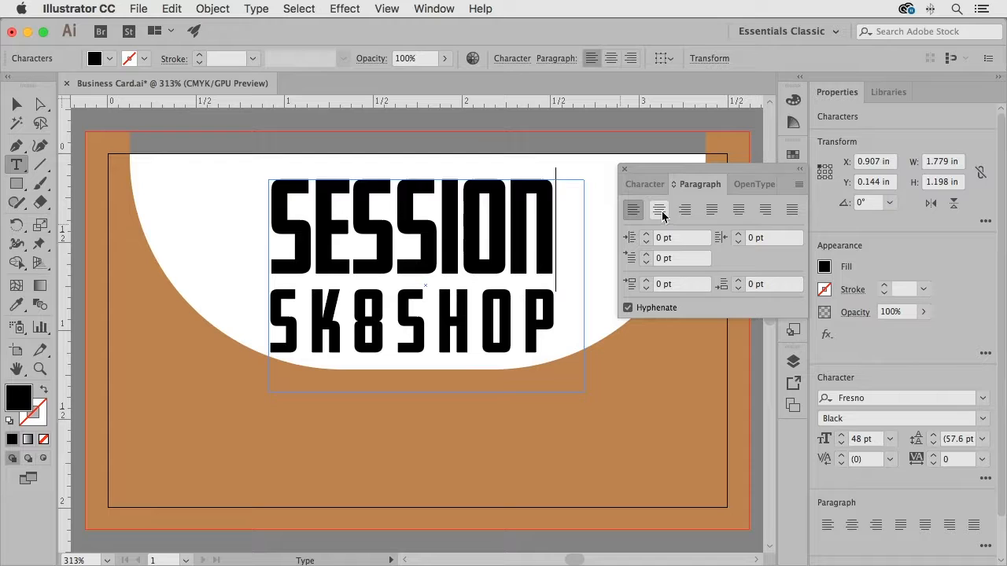
pyautogui.click(662, 217)
pyautogui.click(686, 216)
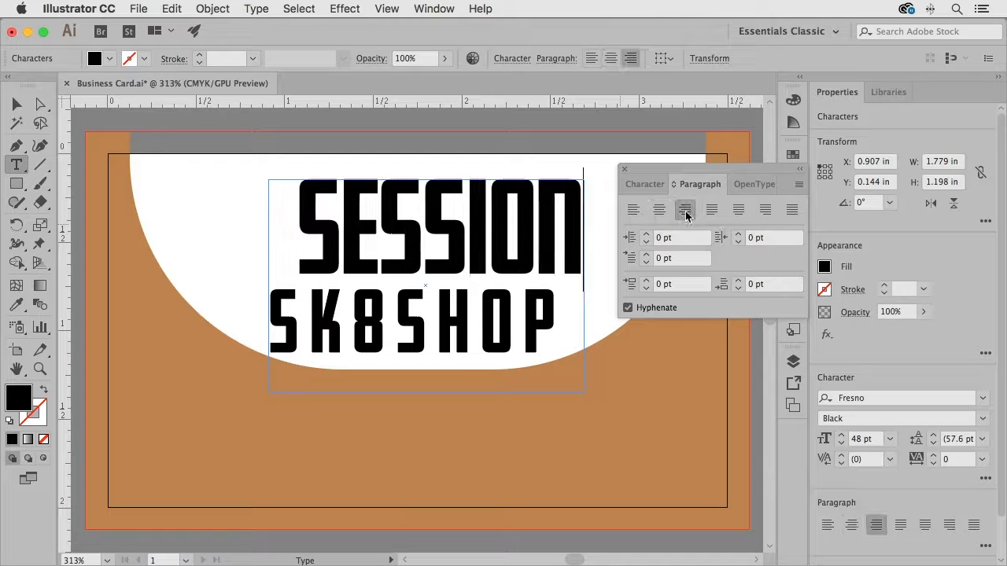
pyautogui.click(632, 216)
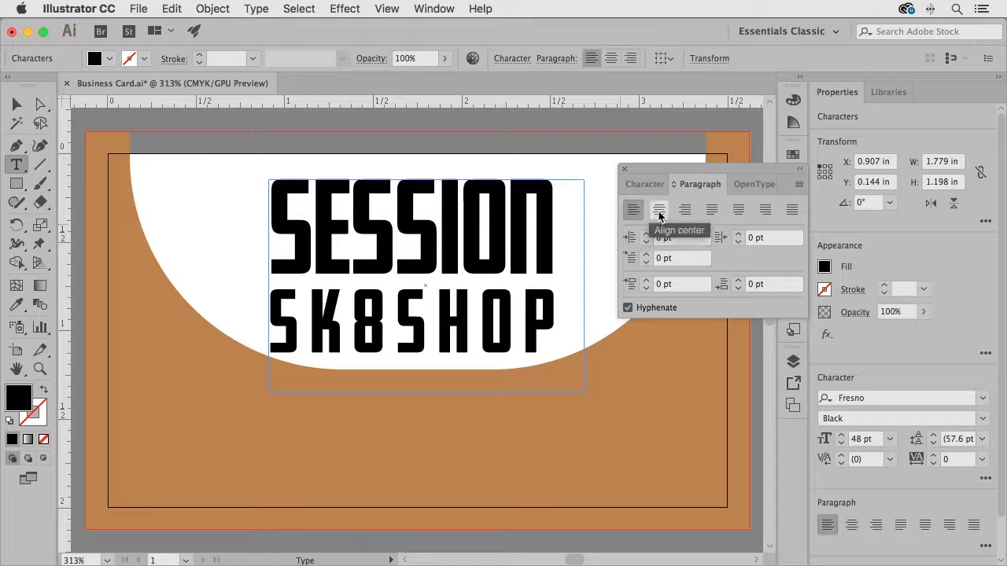
pyautogui.click(659, 213)
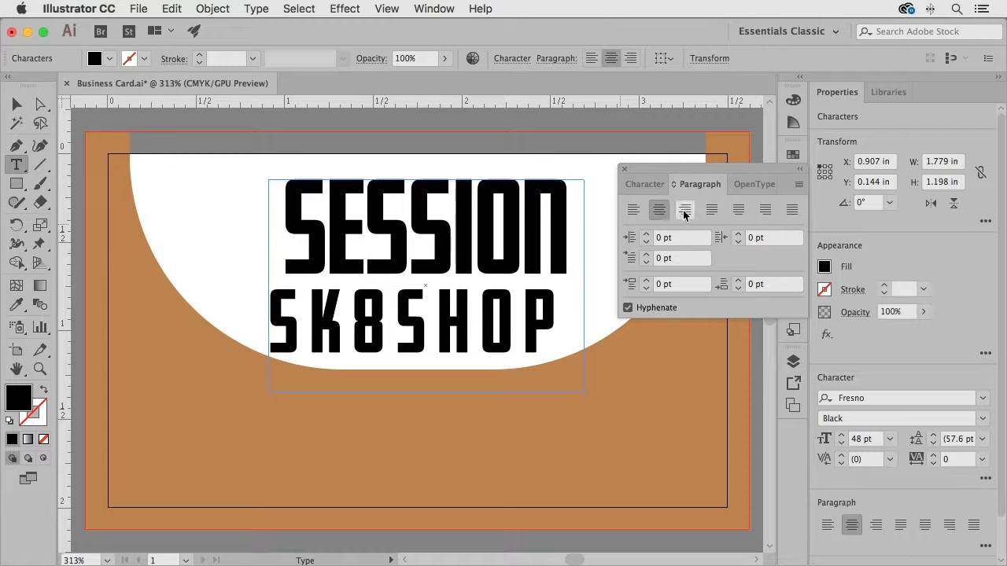
pyautogui.click(684, 212)
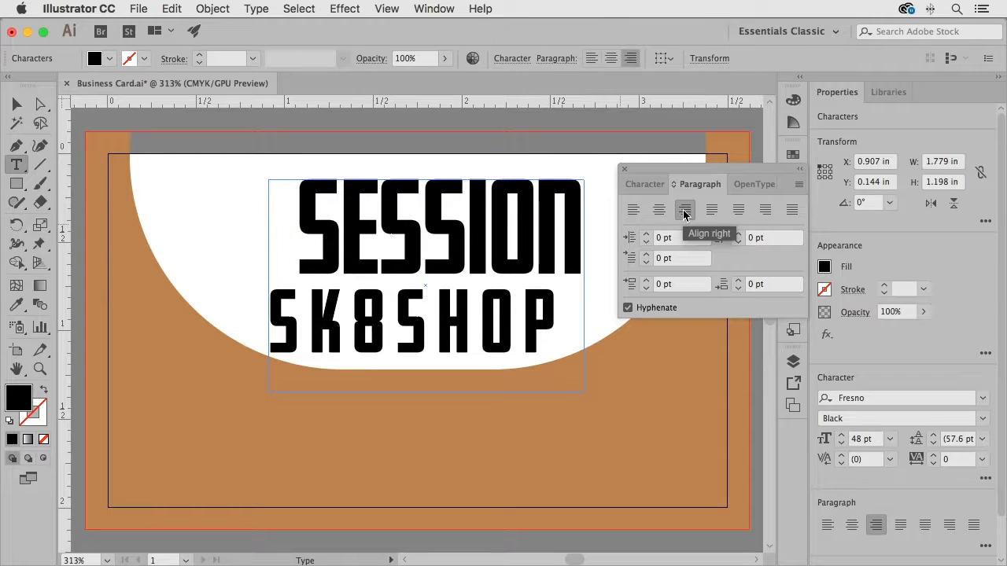
# Centre-align both lines of the shop name and auto-size the type area's height to fit its text.
pyautogui.moveTo(272, 218); pyautogui.dragTo(558, 324)
pyautogui.click(660, 211)
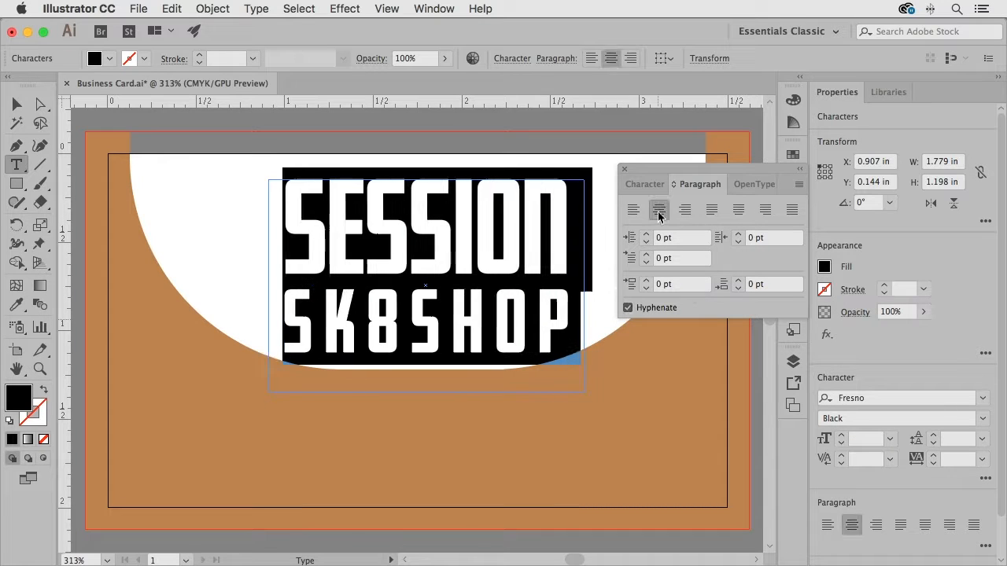
pyautogui.click(522, 230)
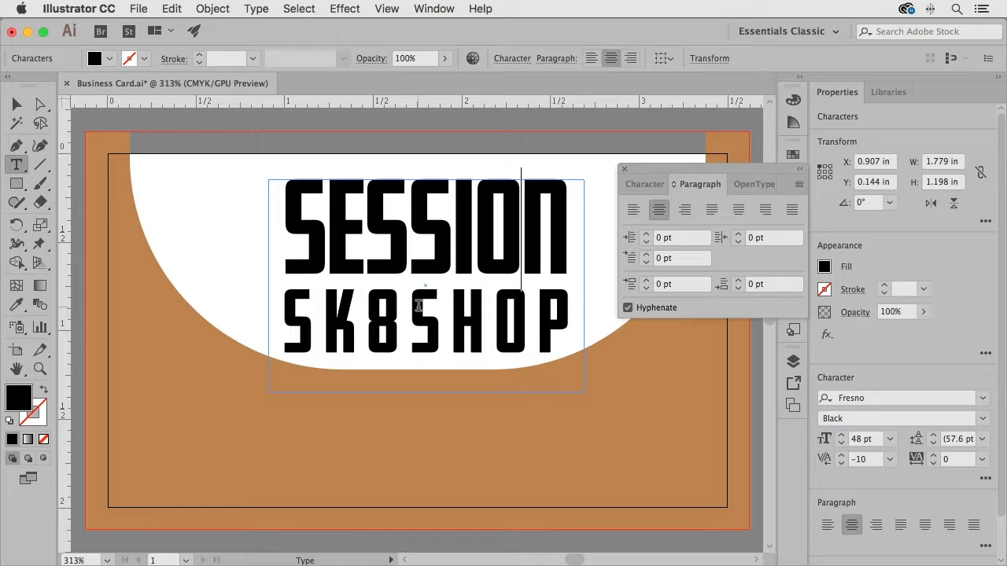
pyautogui.click(626, 171)
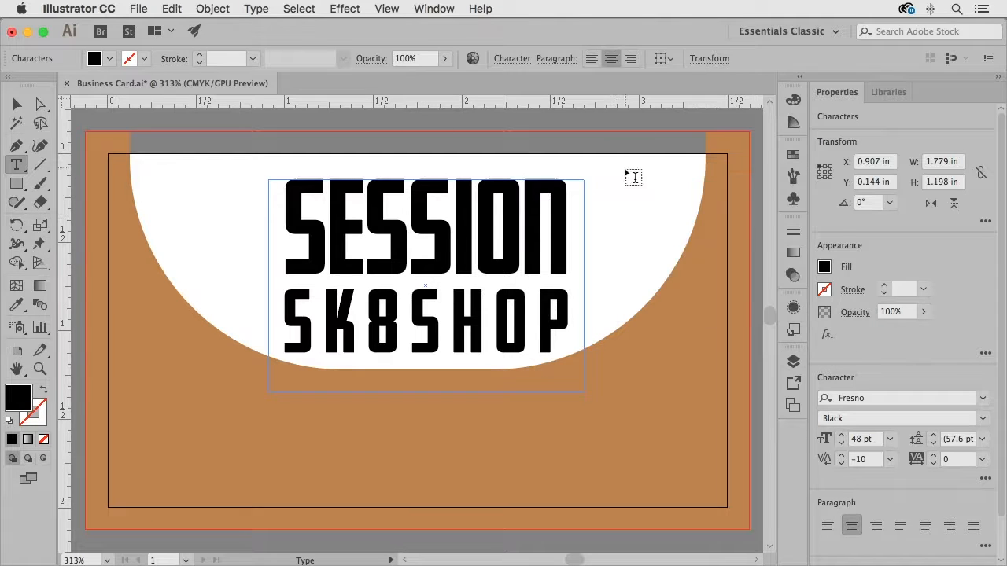
pyautogui.click(16, 105)
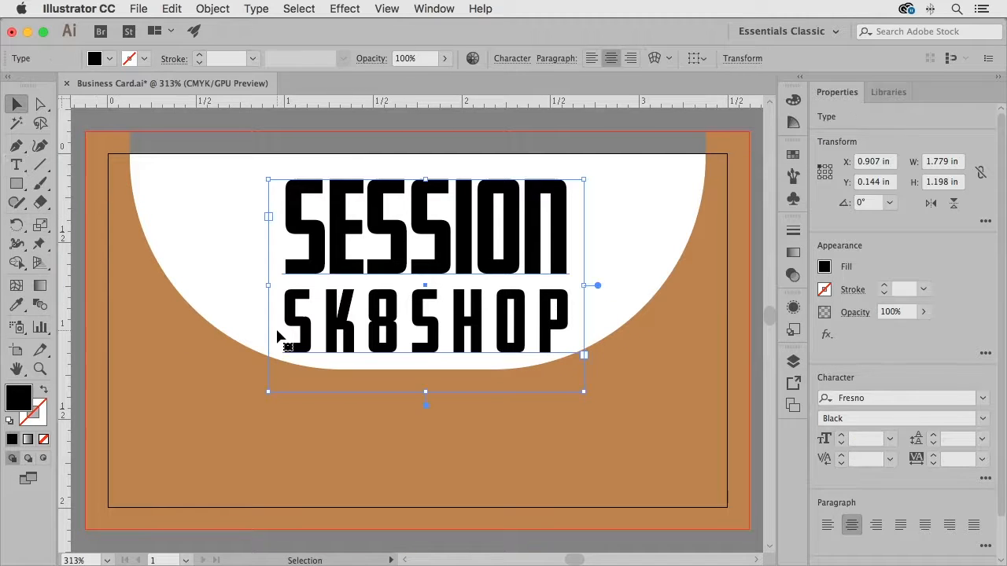
pyautogui.doubleClick(424, 400)
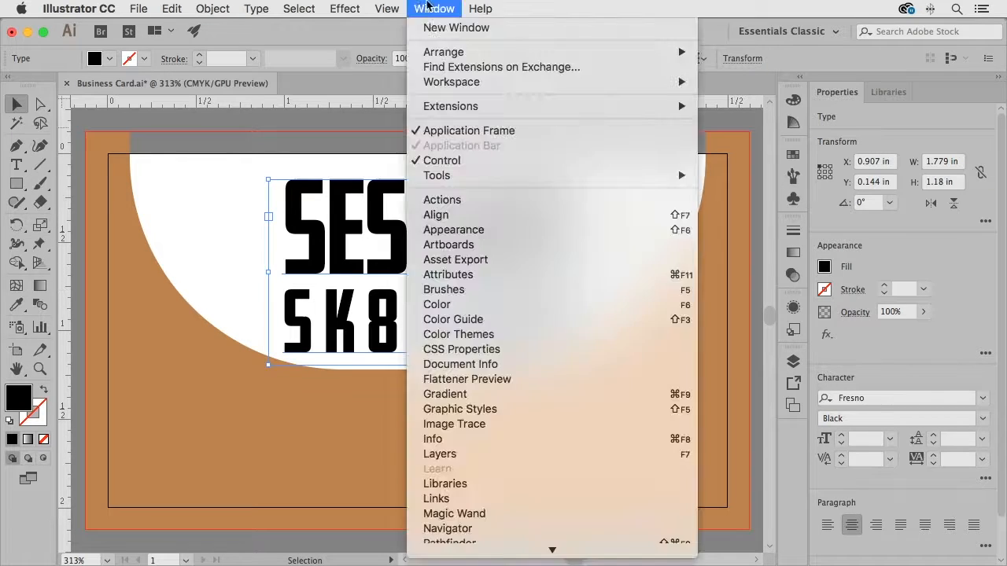
# Align the shop name's type area to the artboard's horizontal centre and nudge it up to Y 0.116 in.
pyautogui.click(434, 8)
pyautogui.click(455, 215)
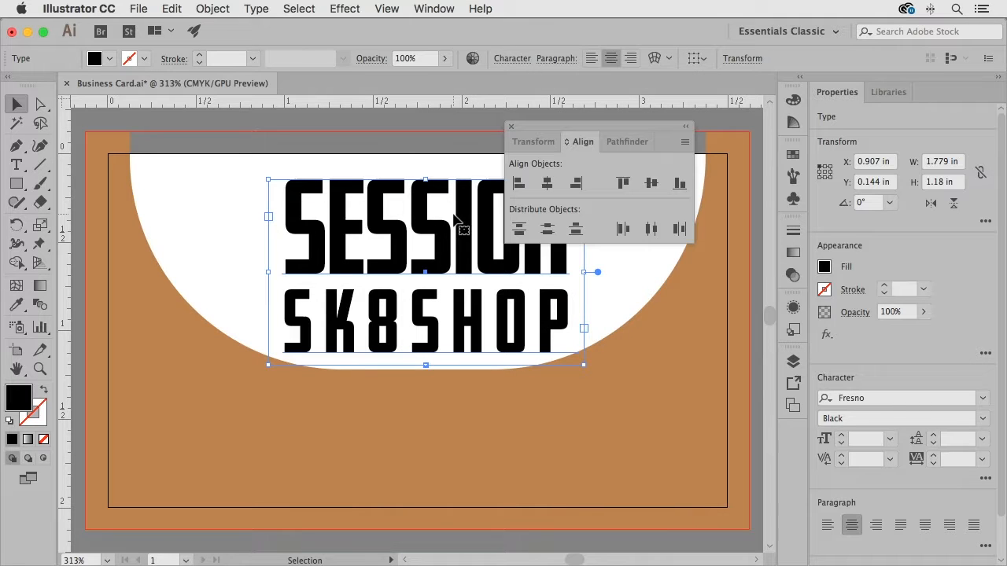
pyautogui.click(566, 145)
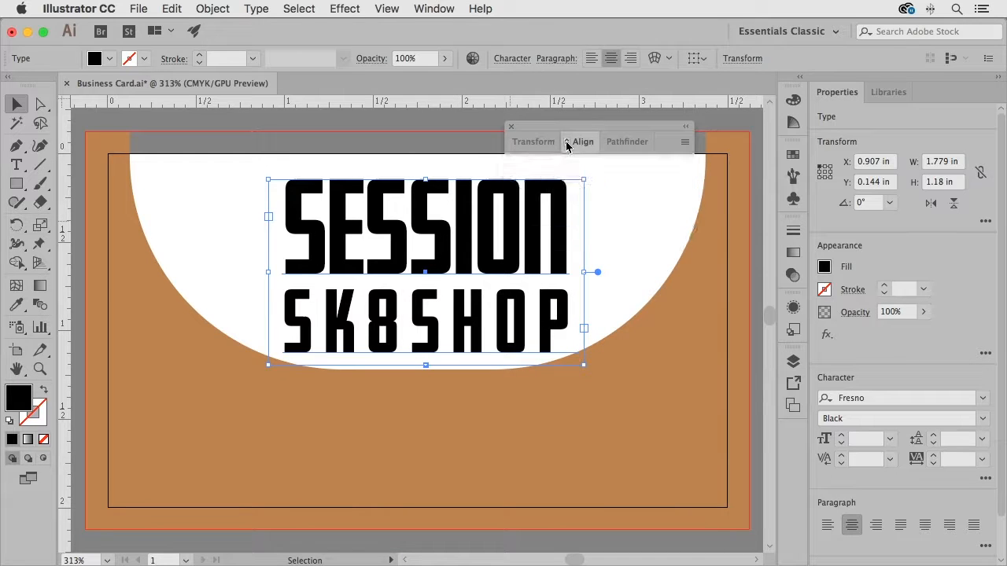
pyautogui.click(567, 145)
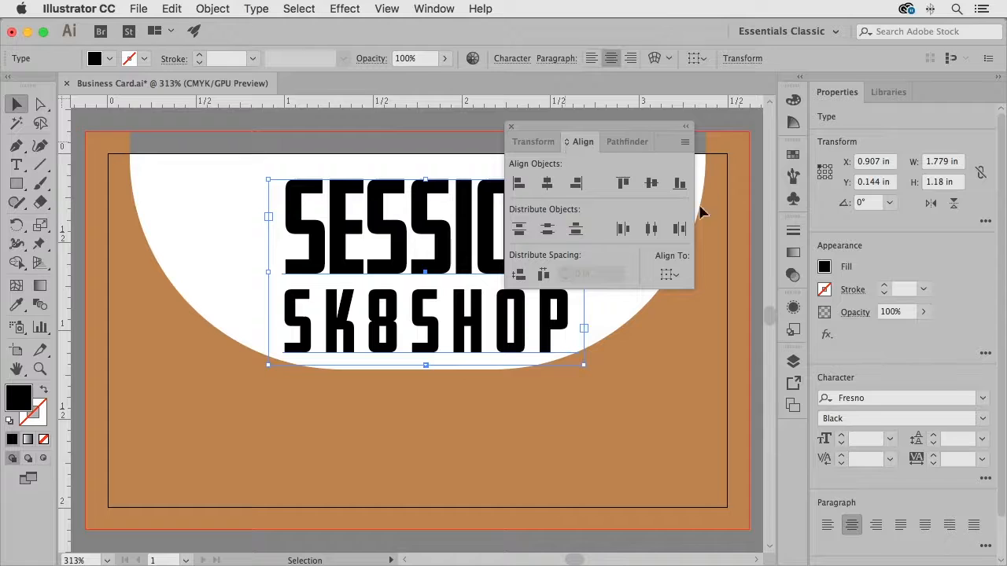
pyautogui.click(671, 277)
pyautogui.click(699, 329)
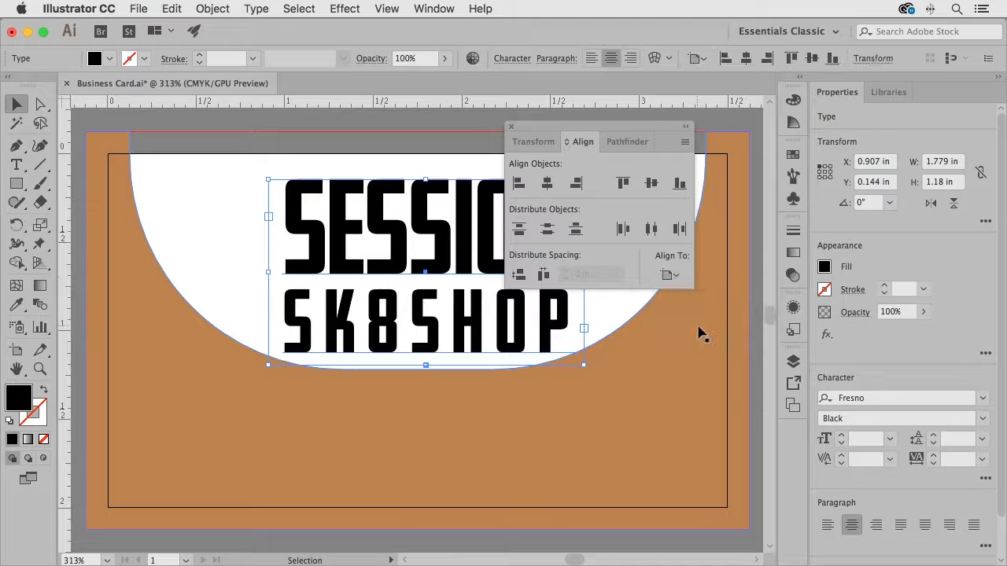
pyautogui.click(547, 183)
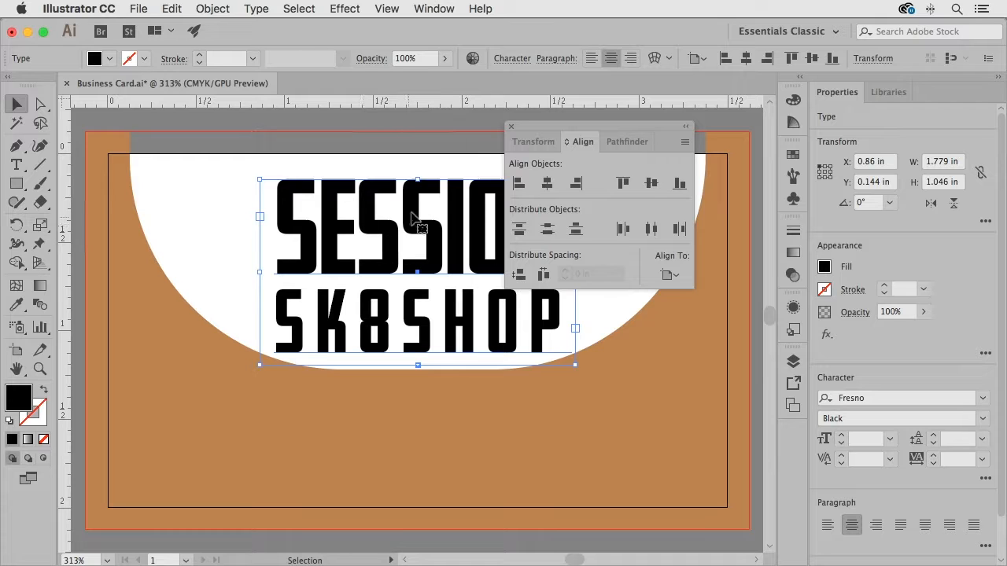
pyautogui.click(510, 126)
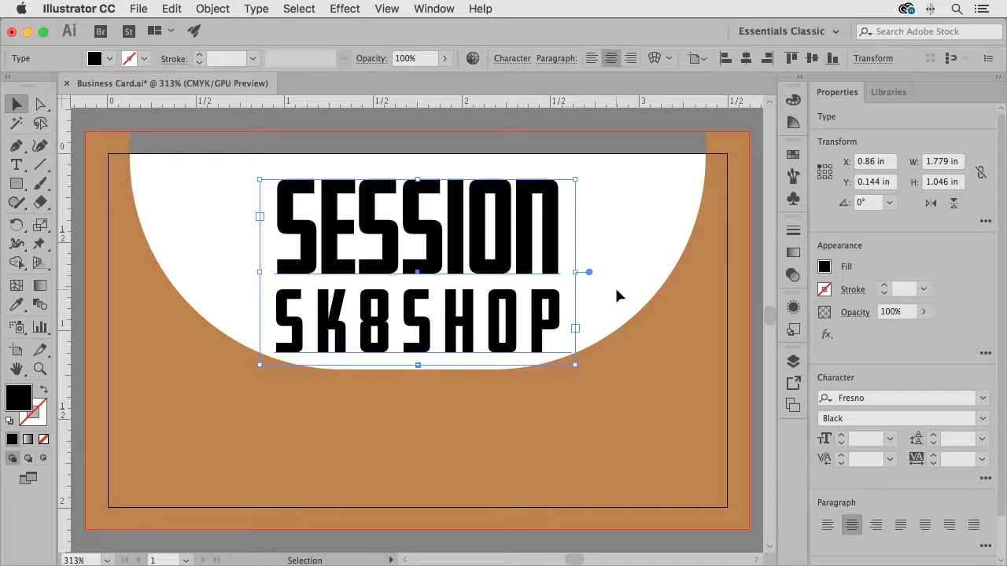
pyautogui.press('Up')
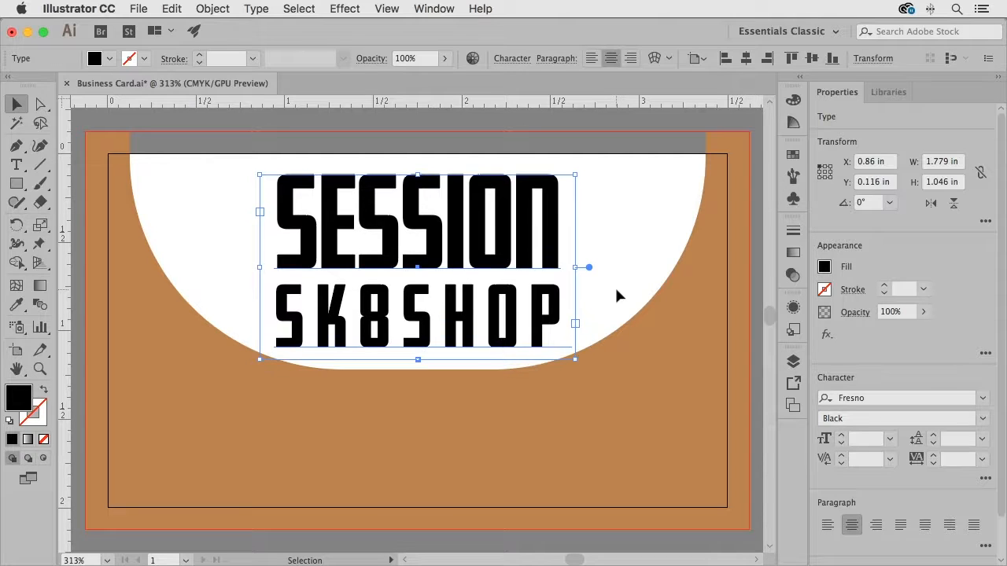
pyautogui.click(569, 121)
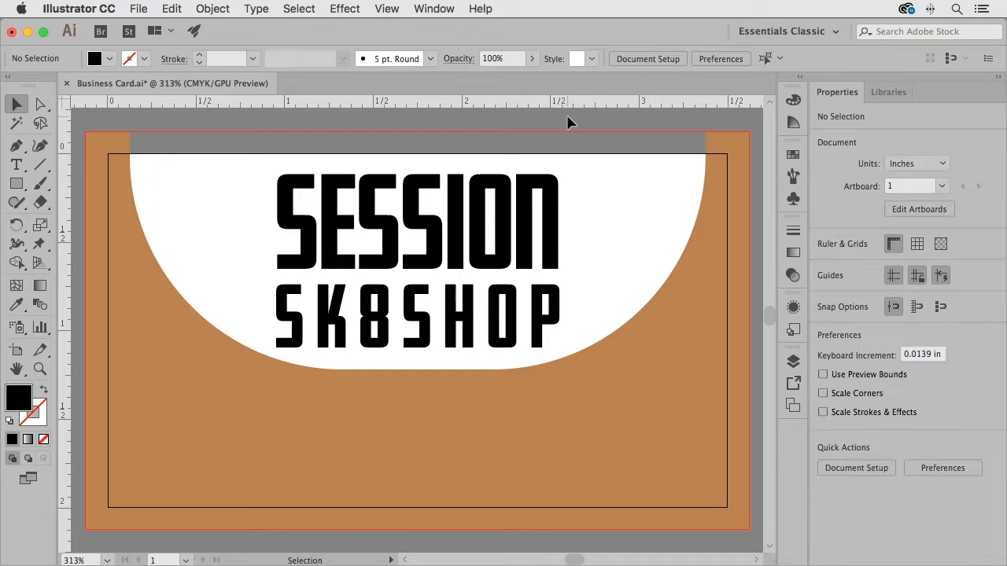